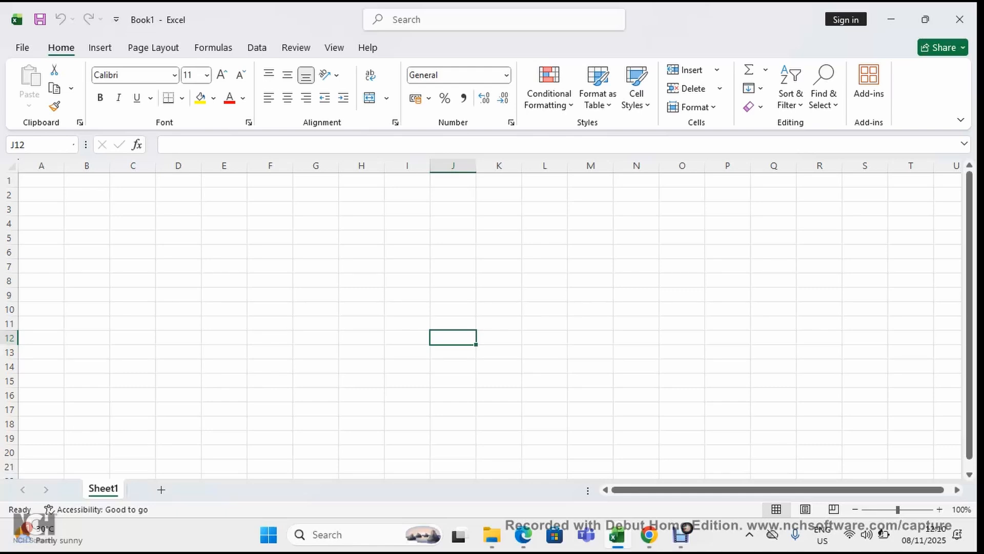
Examine the worksheet's cell area by selecting the range A2:T19 and a large block starting at A1
left_click_drag(41, 194, 912, 439)
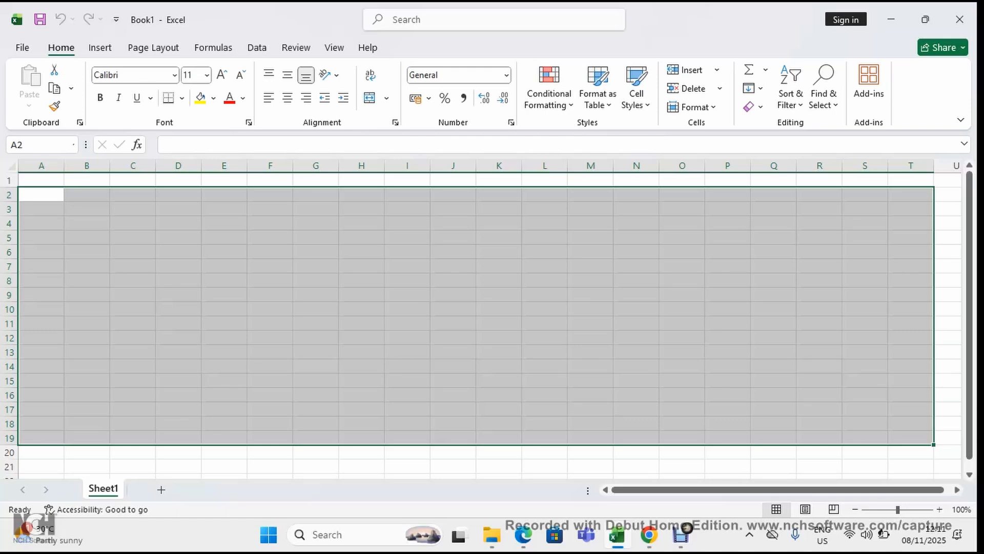
left_click(407, 281)
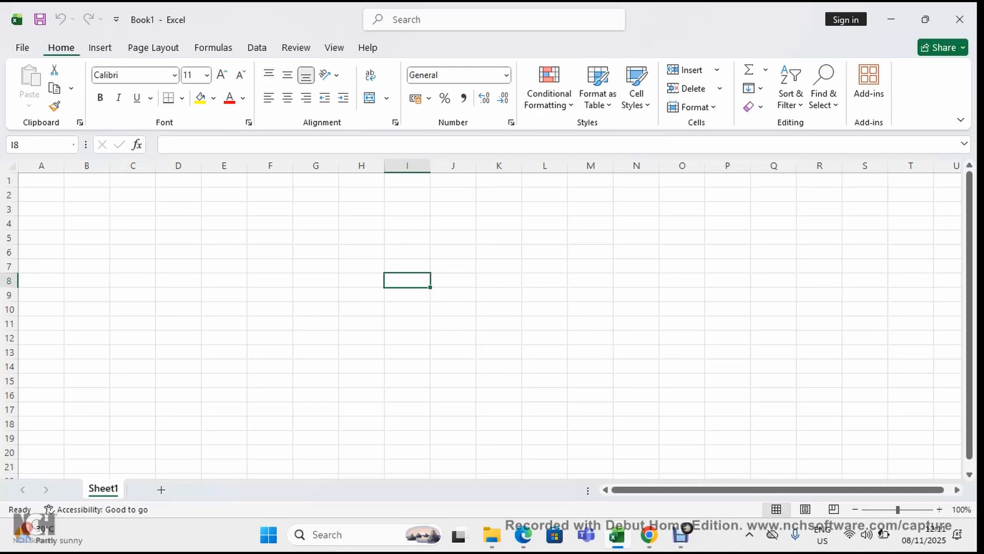
left_click(41, 180)
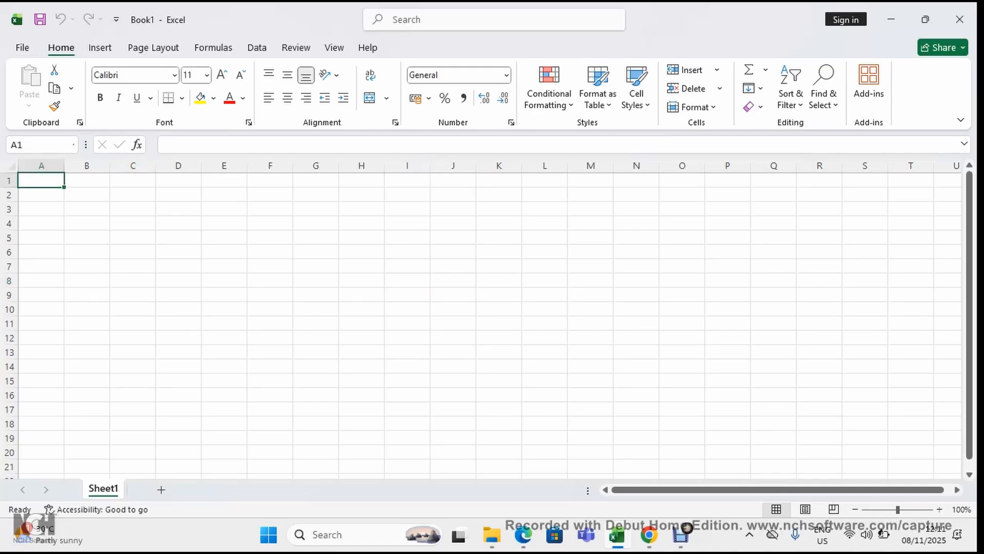
left_click_drag(41, 180, 871, 454)
left_click(270, 295)
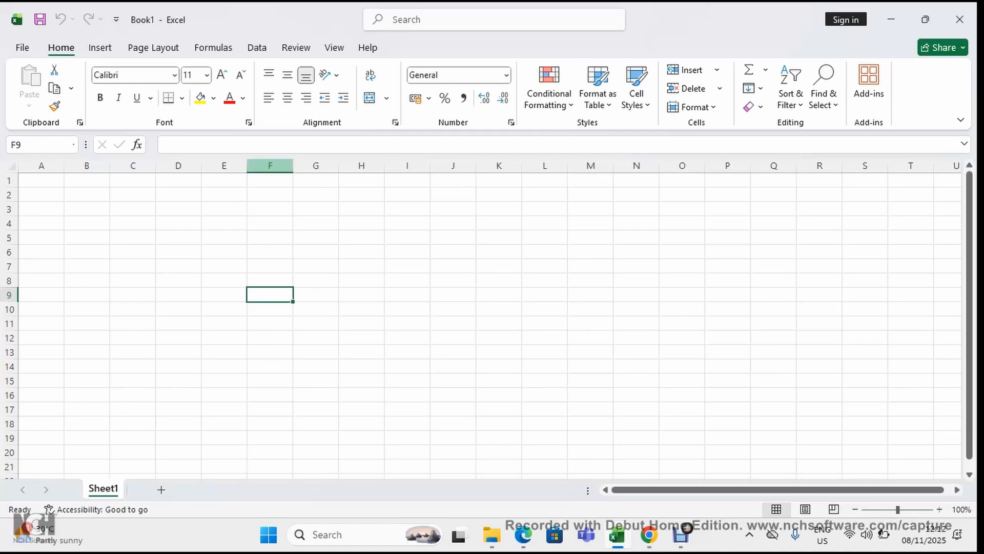
Examine the lettered columns by selecting columns F, A, B, C and D one after another
left_click(270, 166)
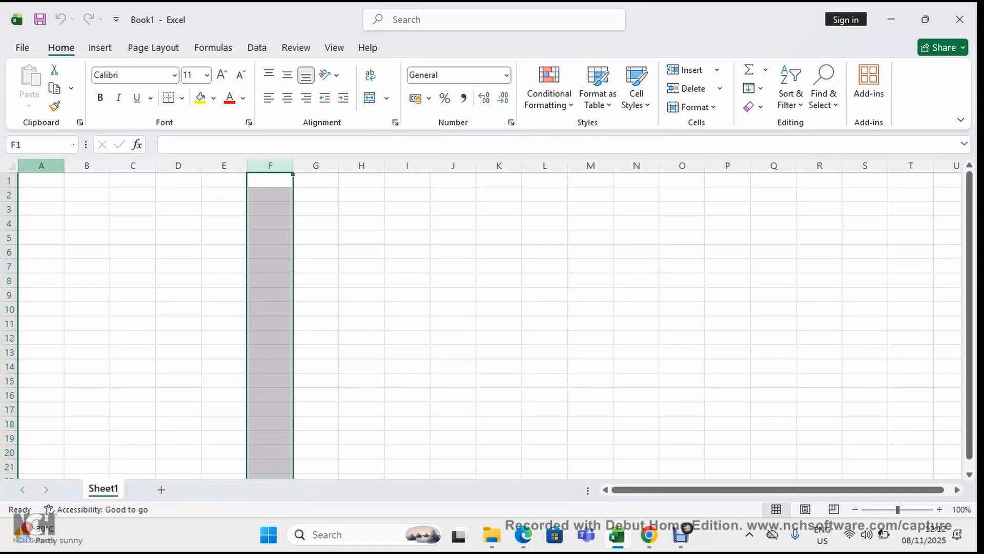
left_click(41, 165)
left_click(86, 165)
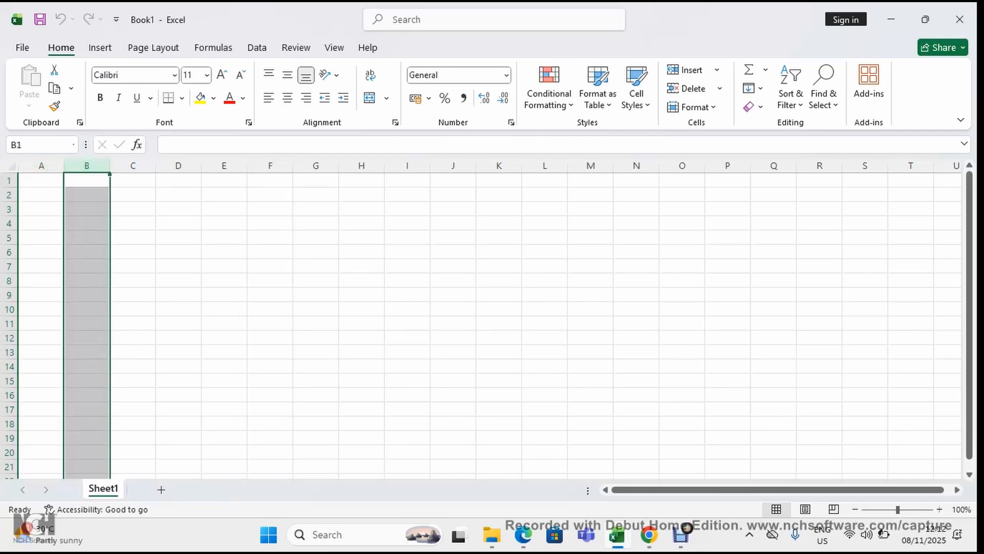
left_click(133, 166)
left_click(178, 166)
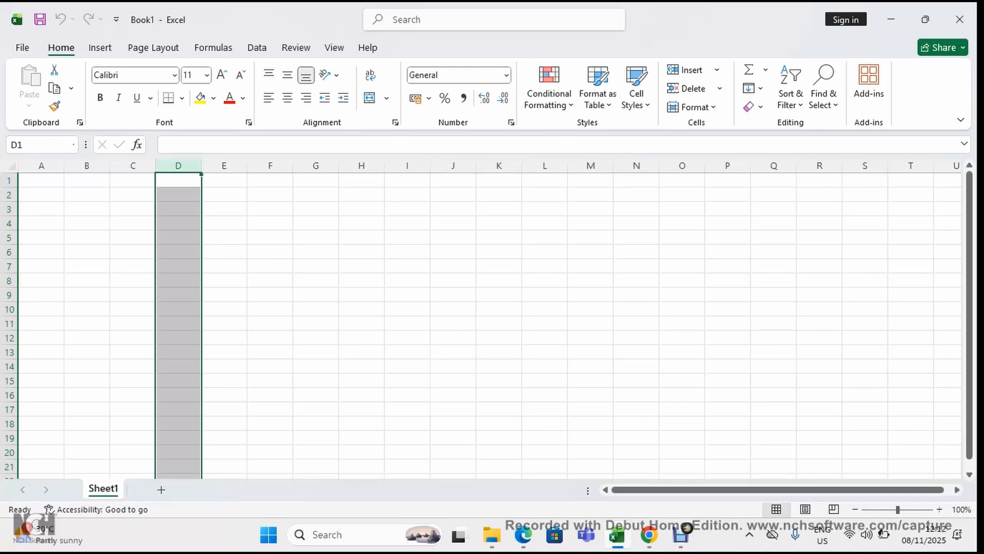
Examine how column lettering continues past T by selecting columns Z, AA and AB, and return to column A
left_click(911, 366)
key("Right")
key("Right")
key("Right")
key("Right")
key("Right")
key("Right")
key("Right")
key("Right")
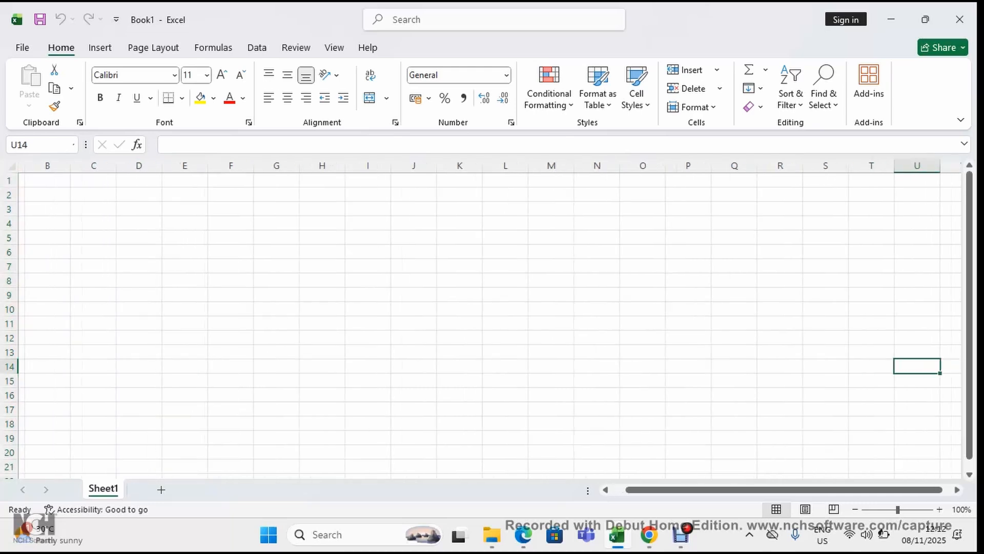
key("Right")
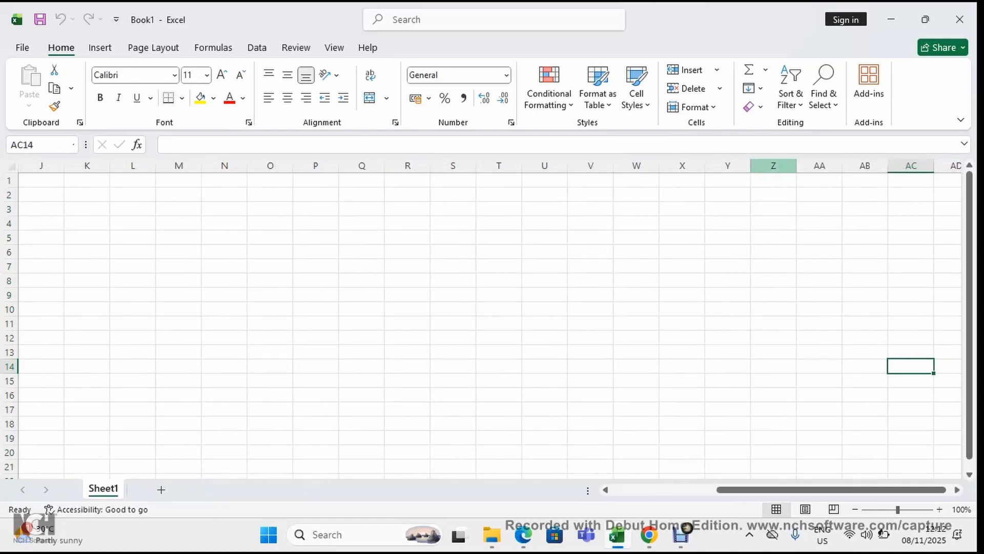
left_click(774, 165)
left_click(820, 165)
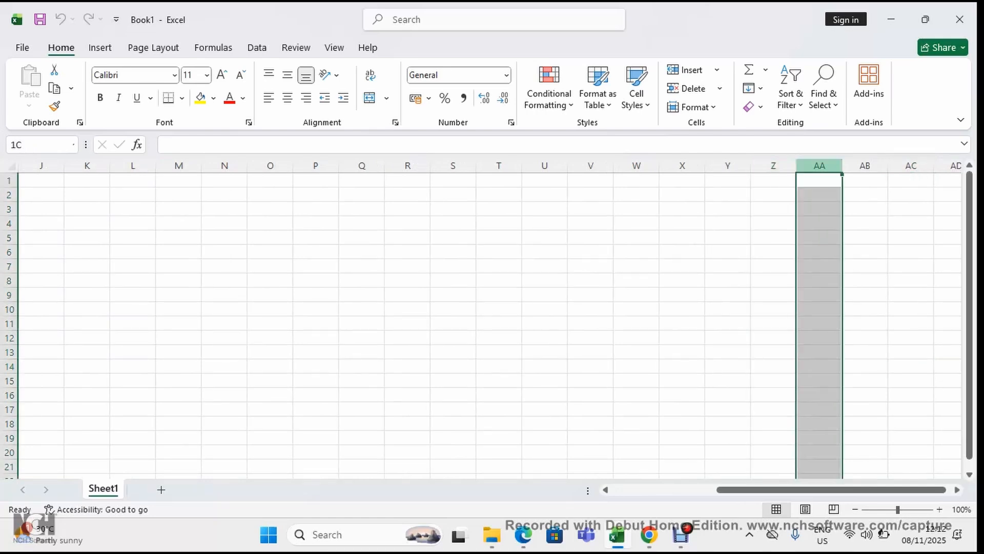
left_click(865, 166)
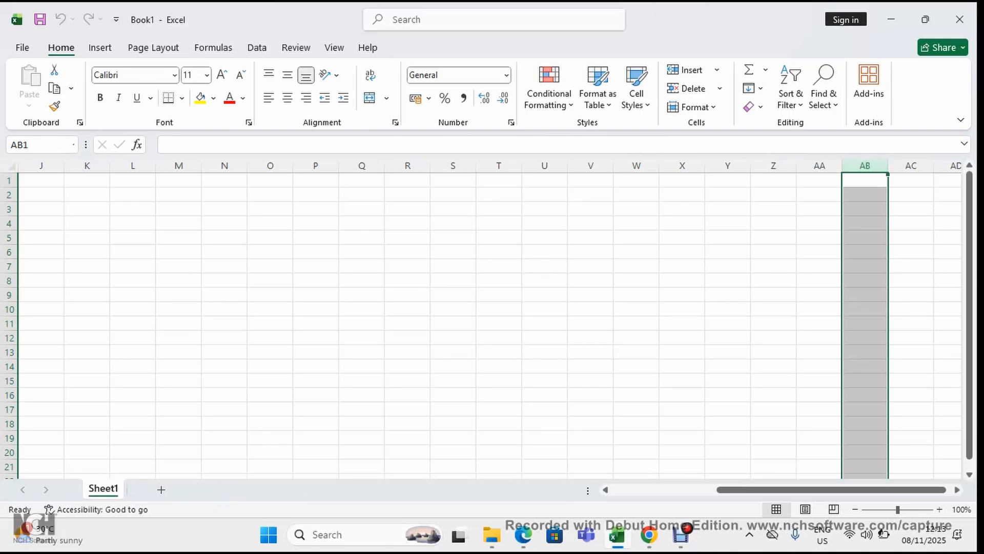
left_click_drag(831, 489, 725, 489)
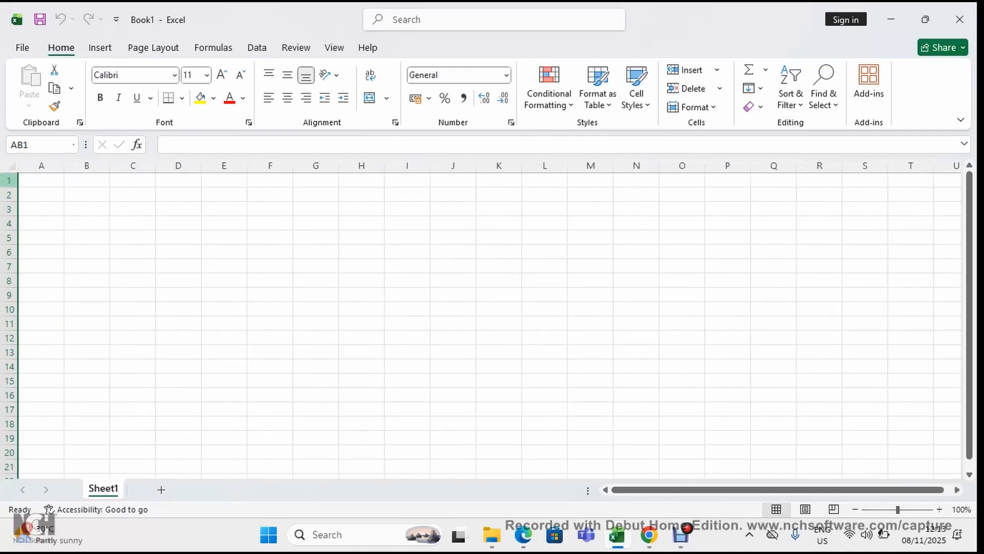
Examine the numbered rows by selecting rows 1, 2, 3 and 122, and return to the start of the sheet
left_click(9, 180)
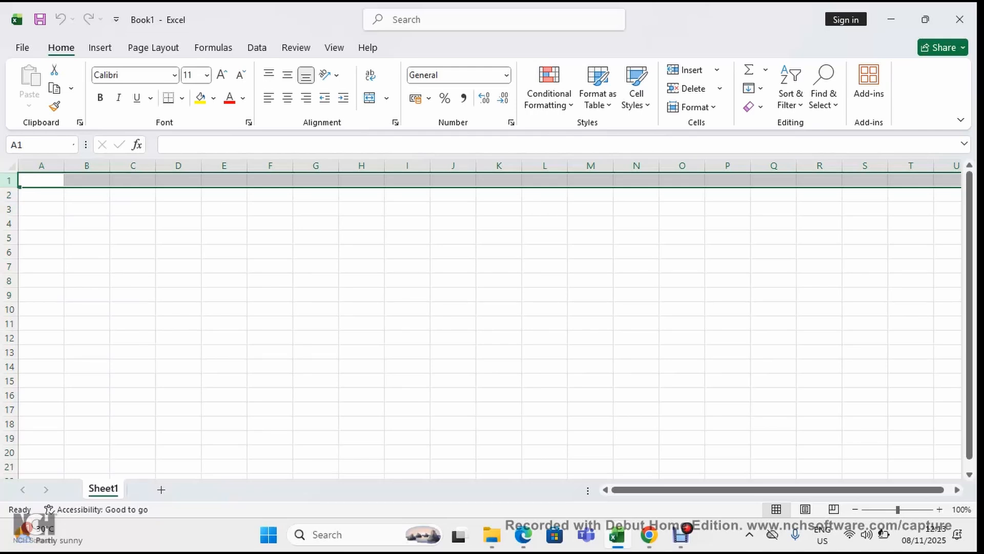
left_click(9, 195)
left_click(9, 210)
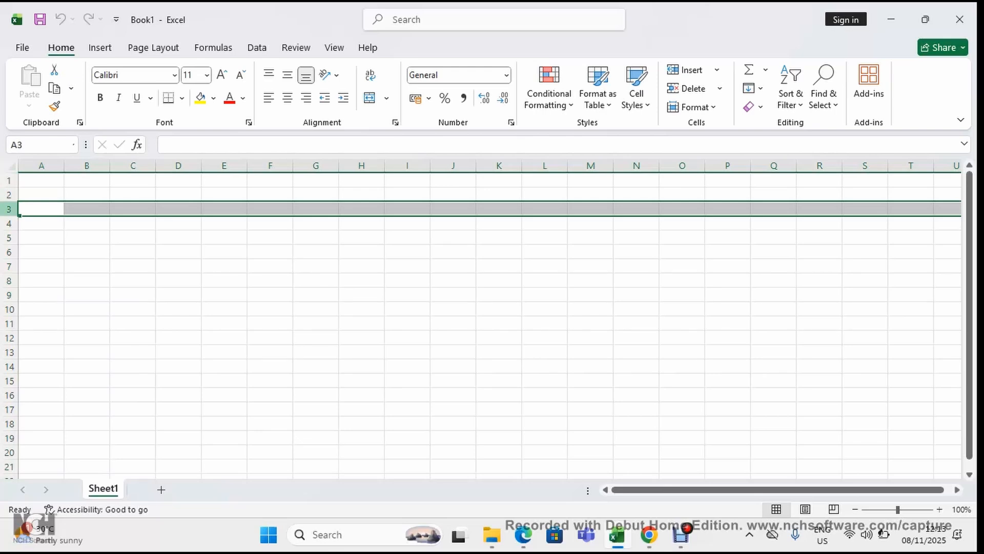
scroll(8, 237, "down", 8)
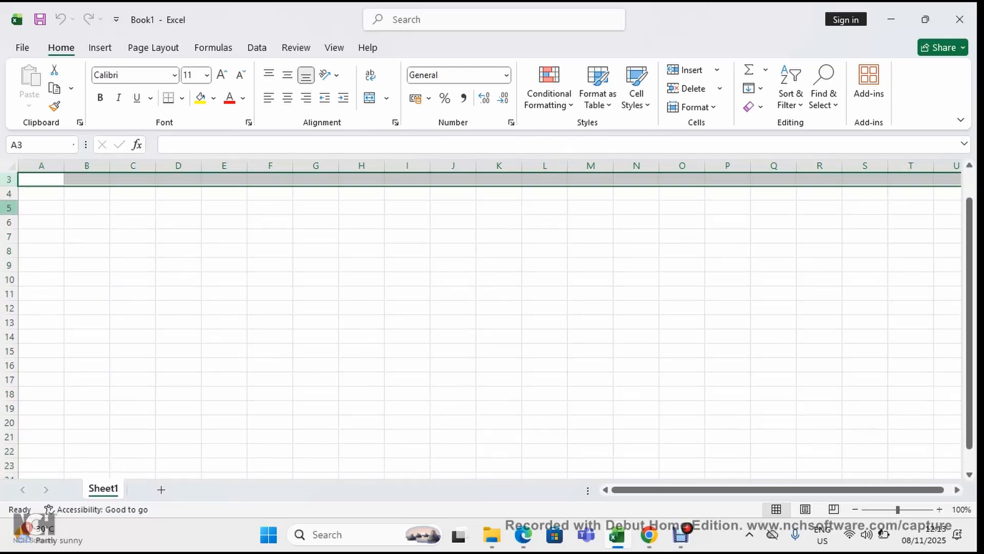
scroll(9, 238, "down", 20)
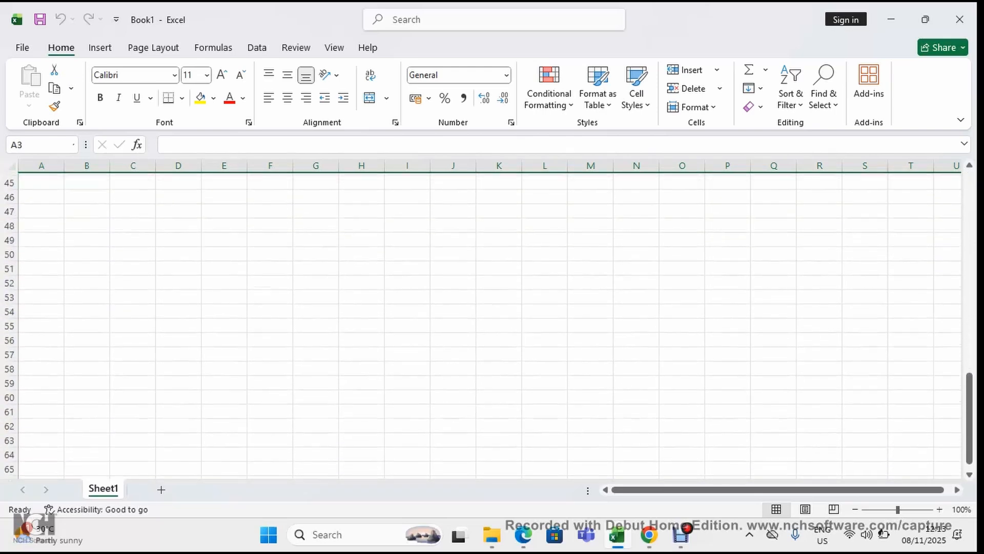
scroll(9, 251, "down", 5)
left_click(9, 452)
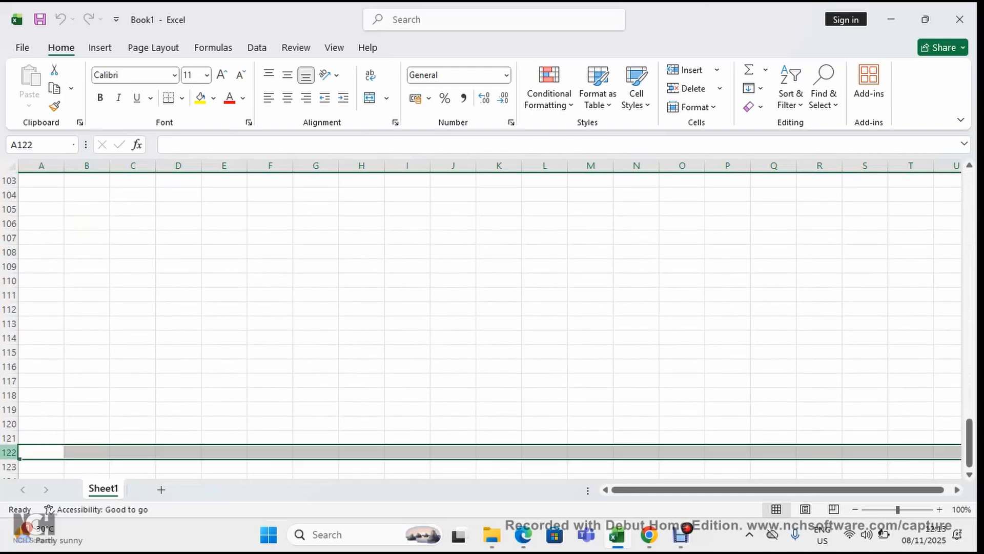
scroll(487, 323, "up", 16)
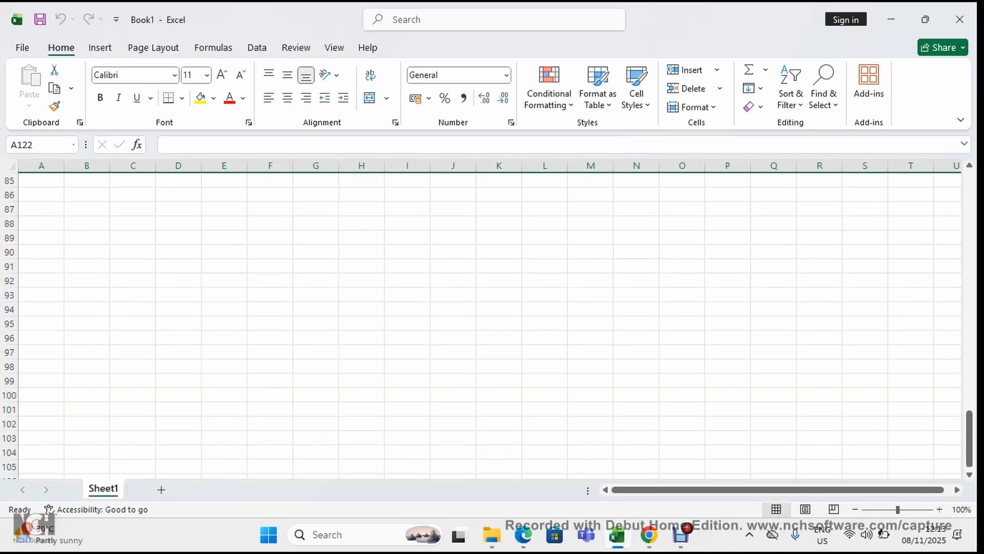
scroll(487, 323, "up", 18)
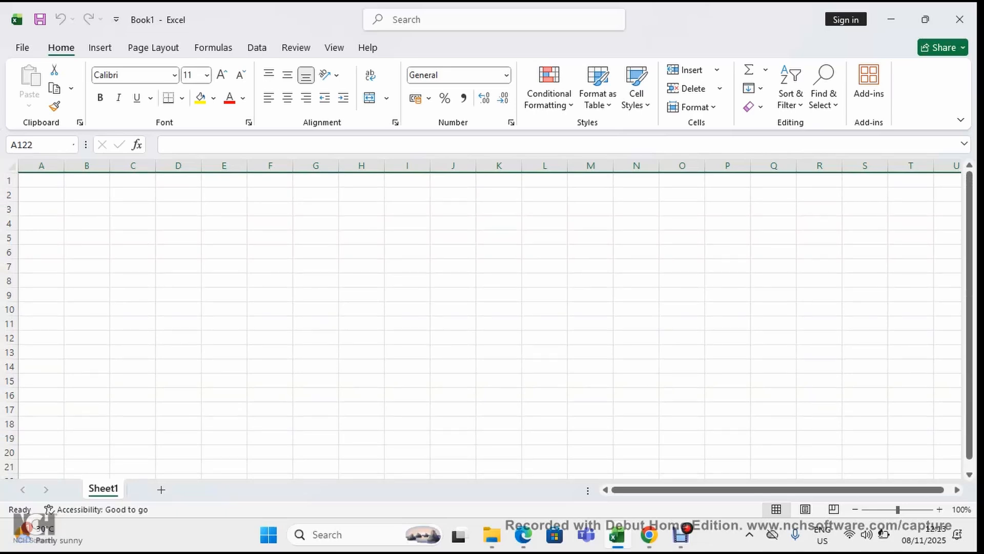
Examine how cell F9 relates to its row by selecting the cell and all of row 9, and finish on cell J10
left_click(270, 295)
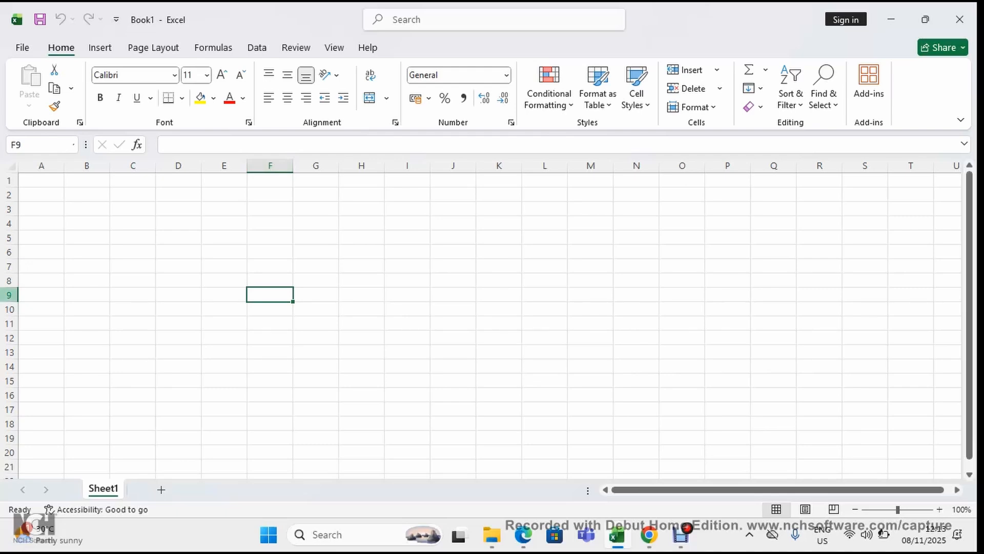
left_click(9, 294)
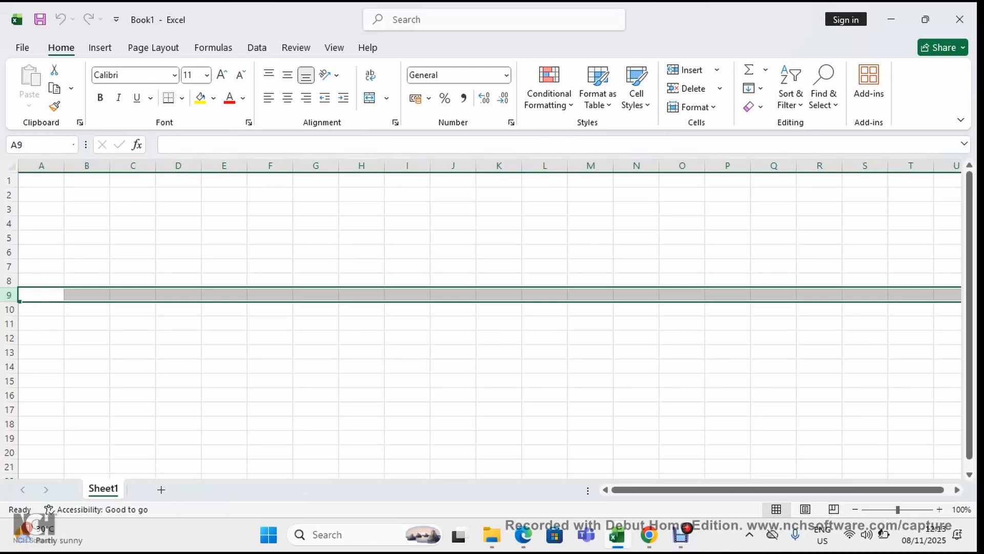
left_click(270, 294)
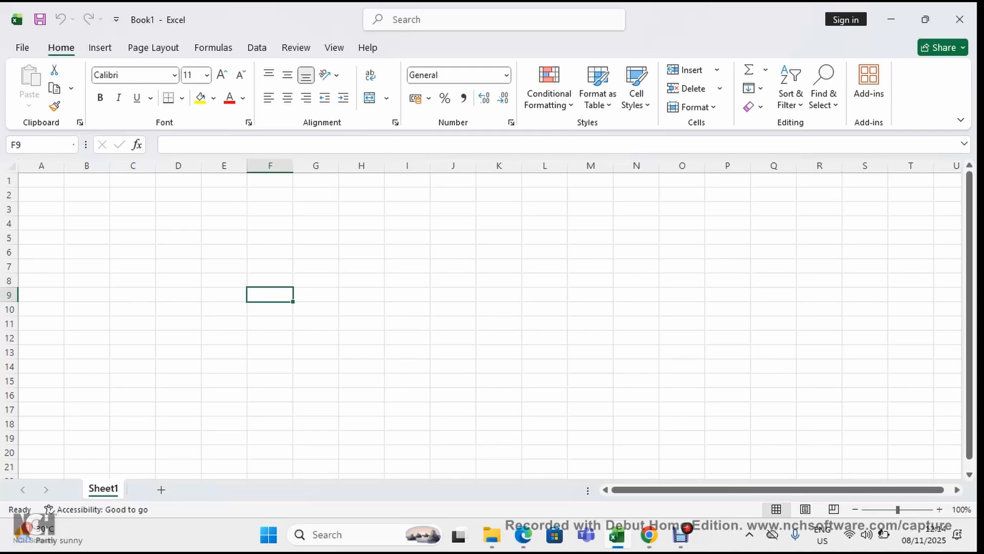
left_click(453, 309)
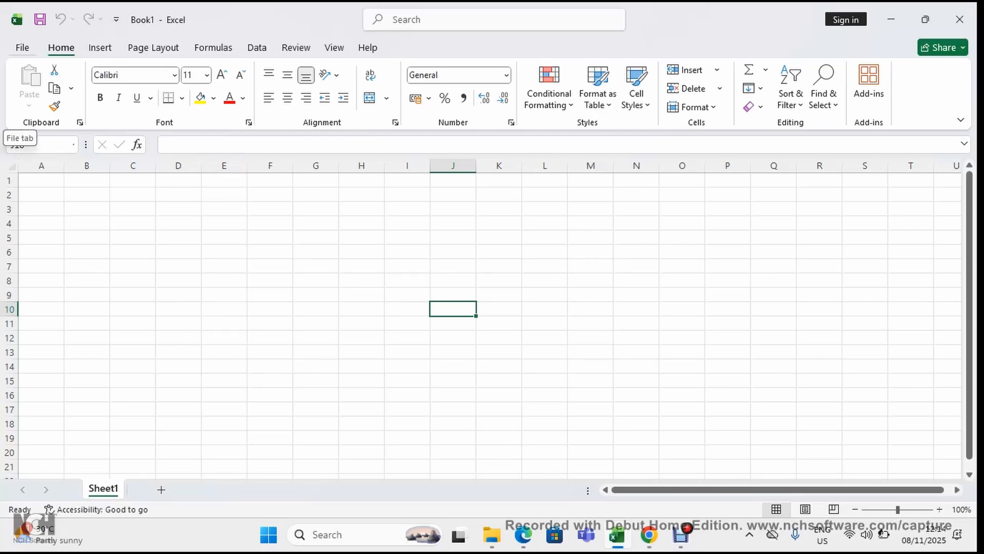
Examine the workbook's file management commands and the list of available fonts without changing anything
left_click(22, 47)
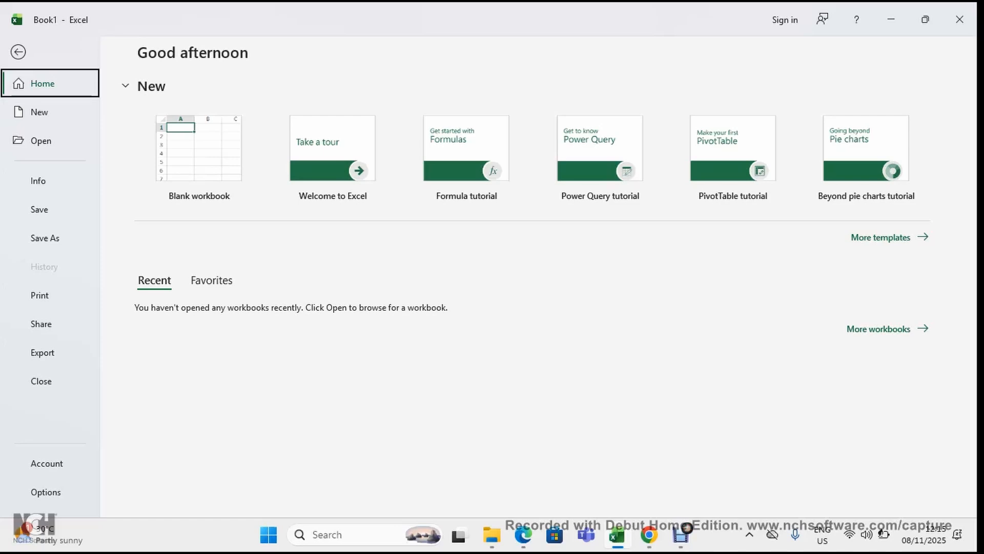
left_click(19, 52)
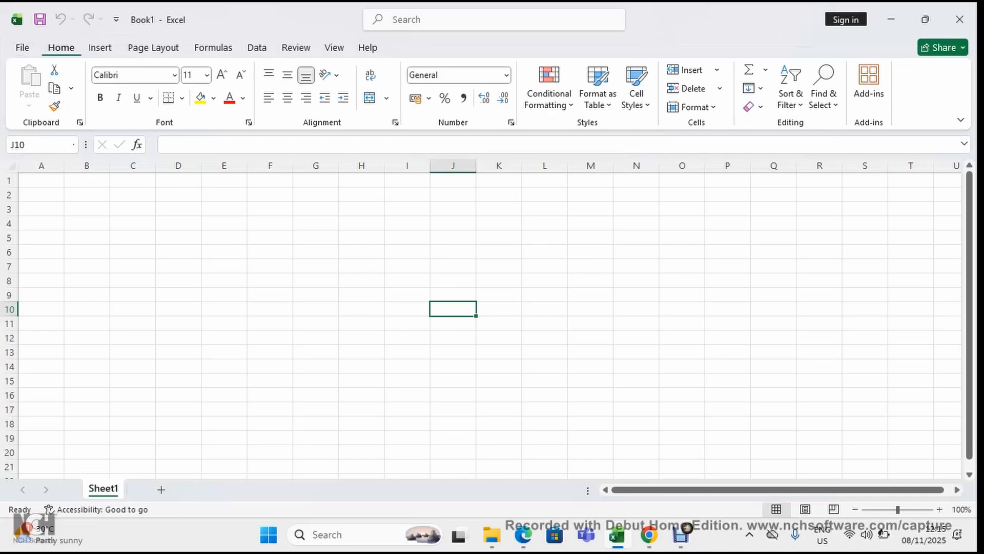
left_click(22, 48)
left_click(19, 52)
left_click(174, 74)
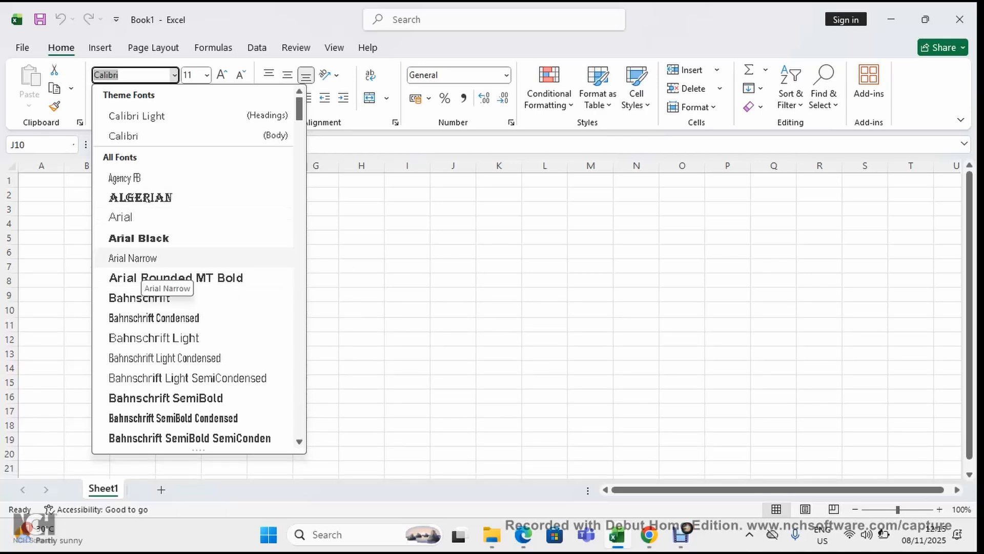
left_click(41, 195)
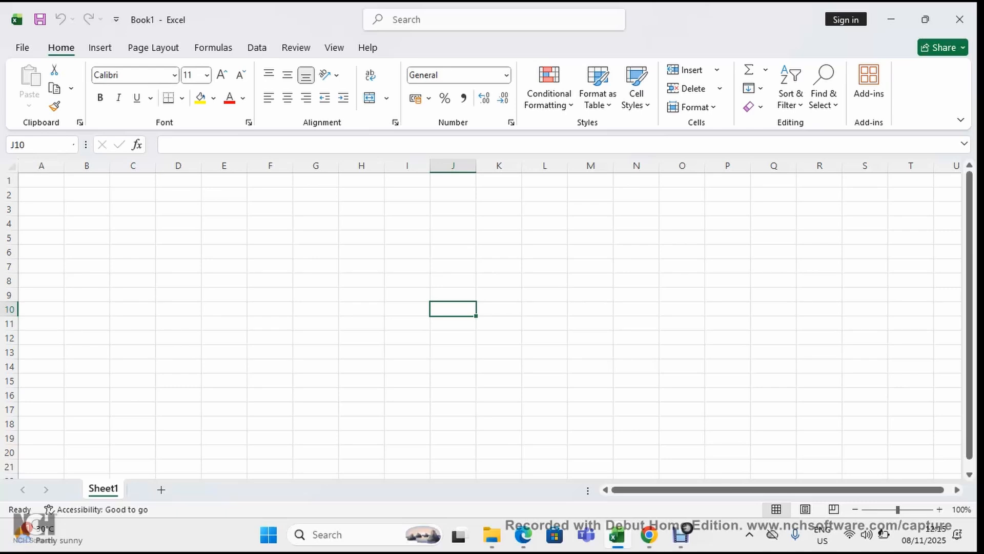
Enter the text "Black" in cell A2
left_click(41, 195)
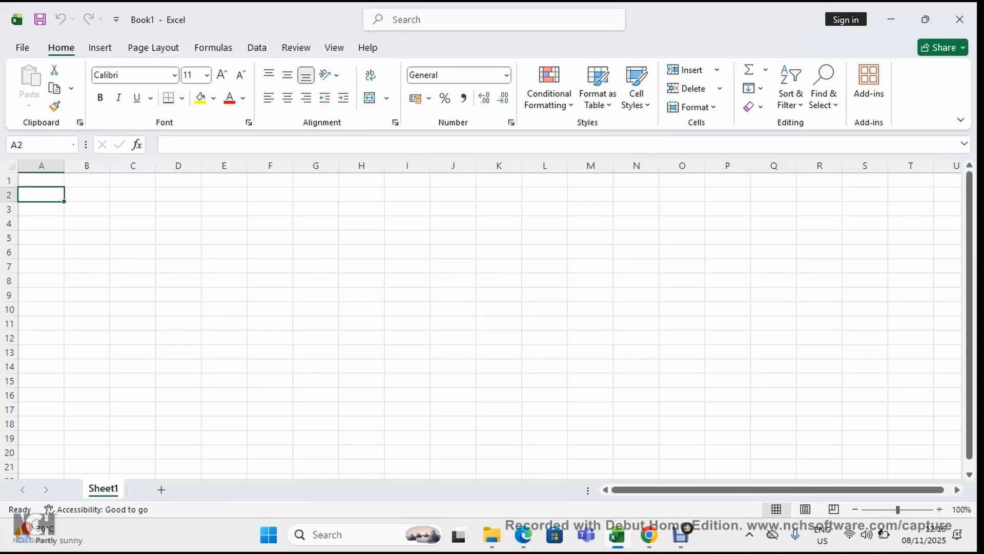
type("Black")
key("Return")
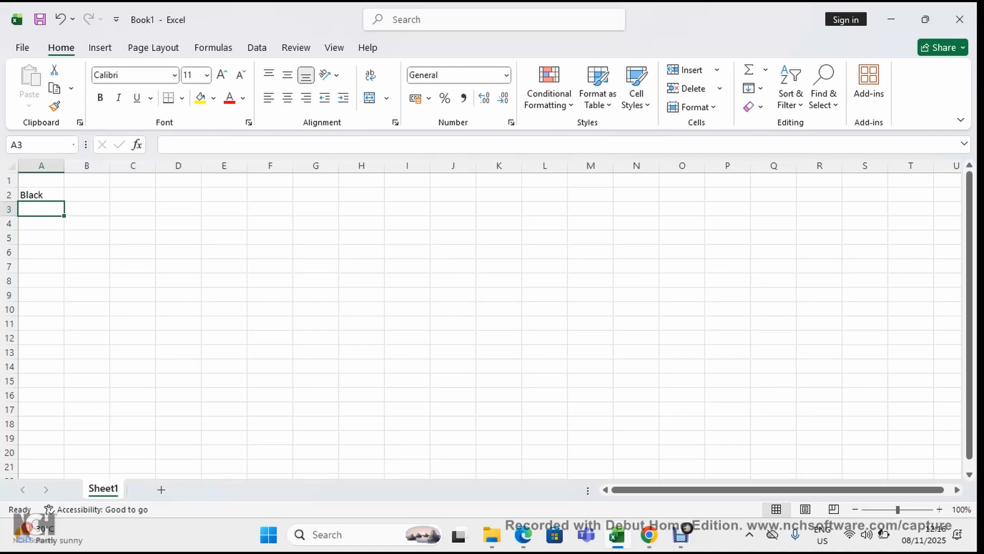
Format the text in cell A2 with the Algerian font at size 20
left_click(41, 194)
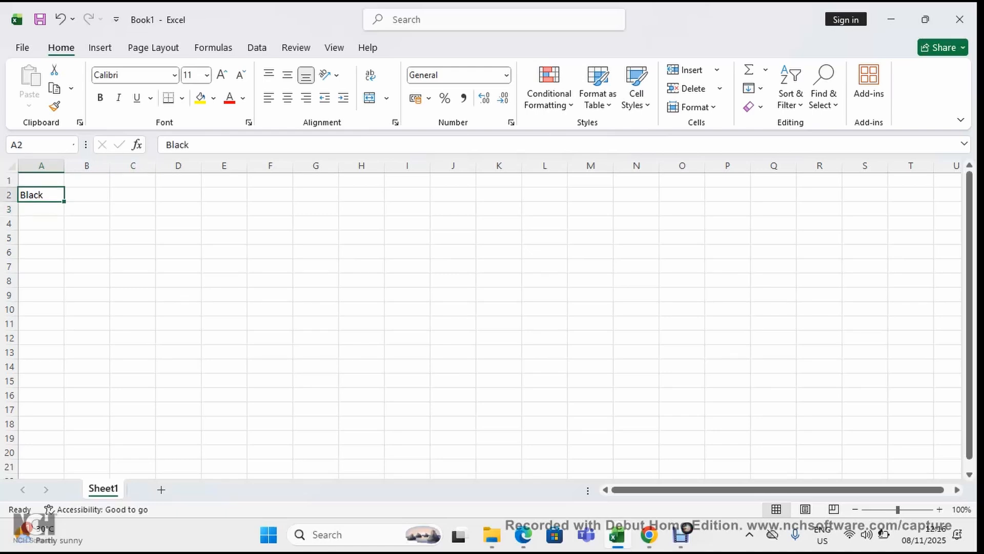
left_click(174, 75)
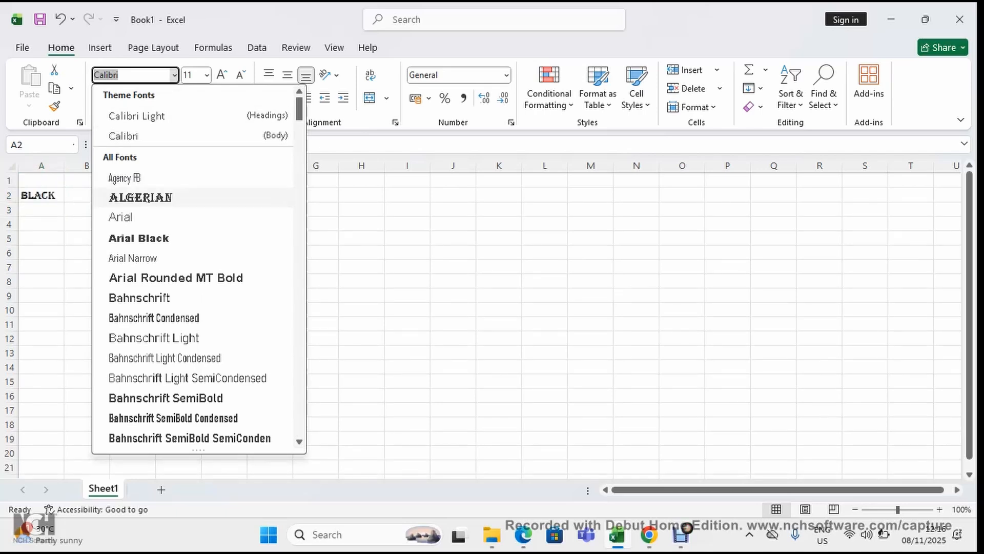
left_click(174, 199)
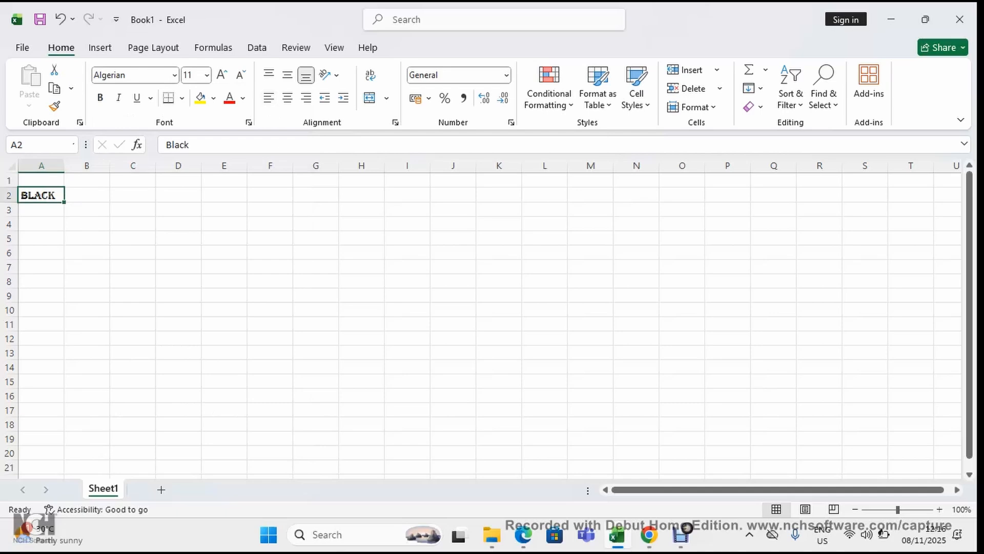
left_click(206, 75)
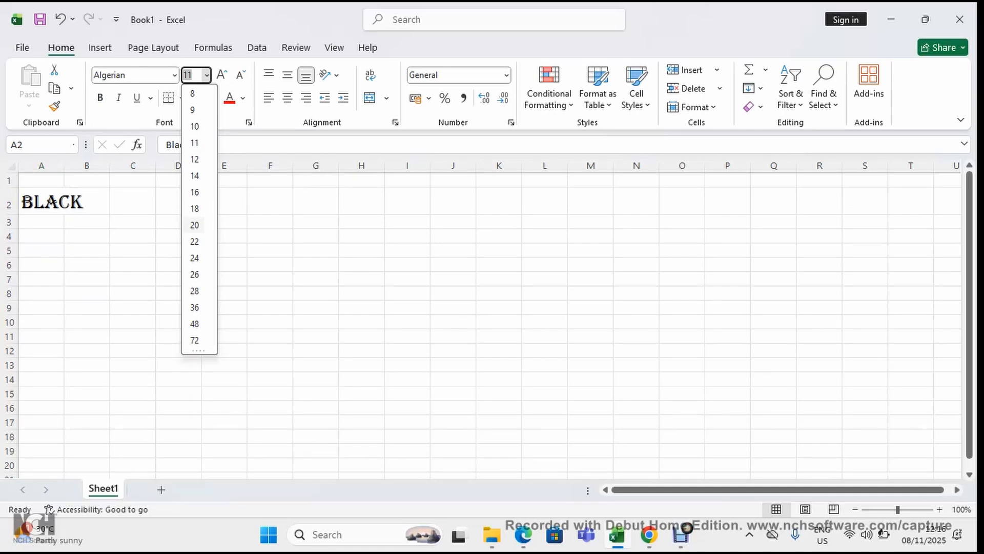
left_click(195, 224)
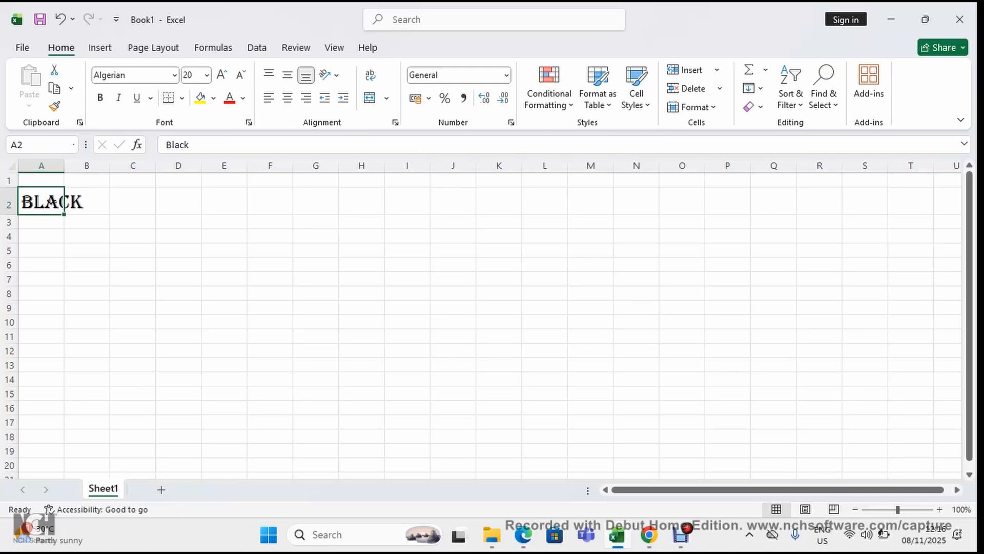
left_click(86, 201)
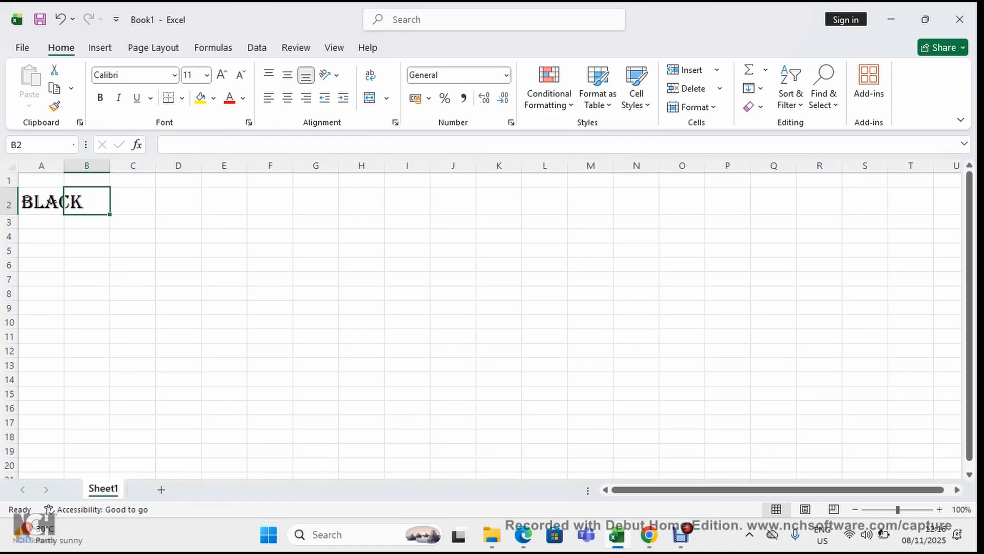
Widen column A so the text in cell A2 fits inside it, and center the text horizontally in the cell
left_click(42, 201)
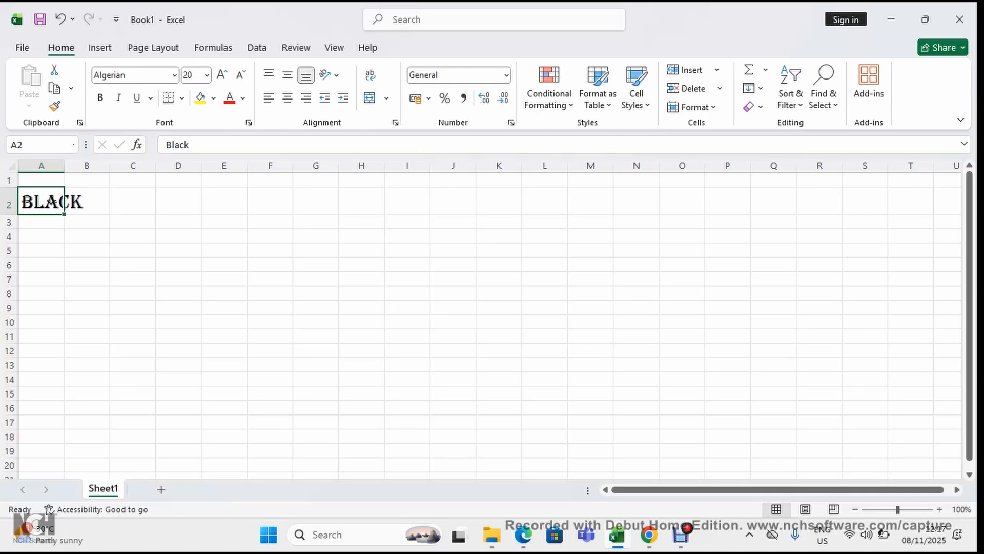
left_click_drag(64, 165, 84, 165)
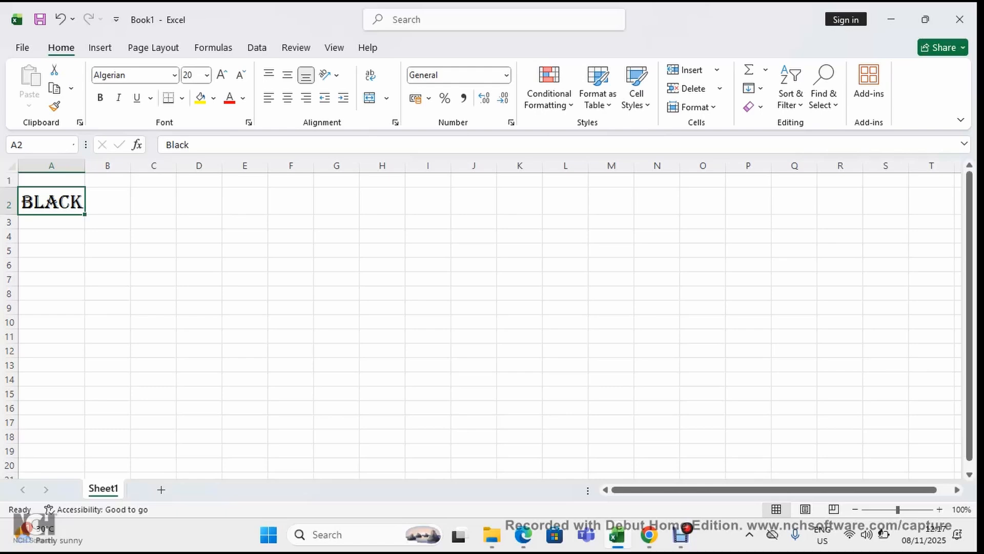
left_click_drag(84, 165, 92, 165)
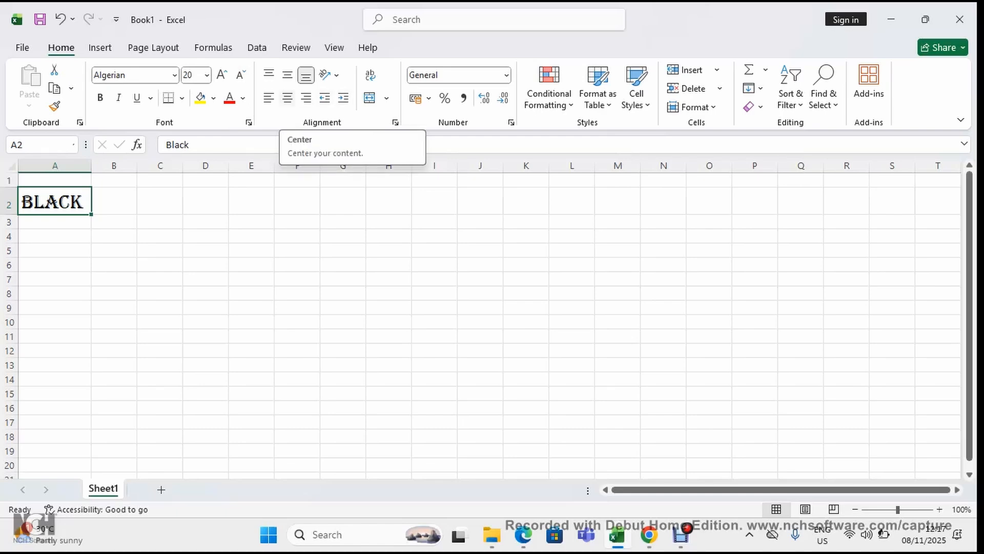
left_click(287, 97)
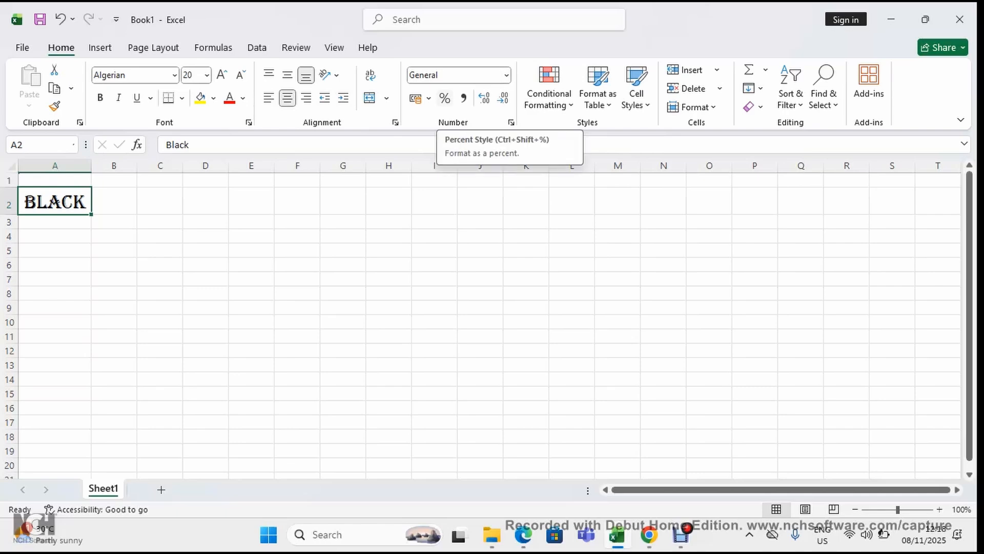
Examine the number formats available for cell A2 without applying one, and AutoFit the width of column A
left_click(507, 75)
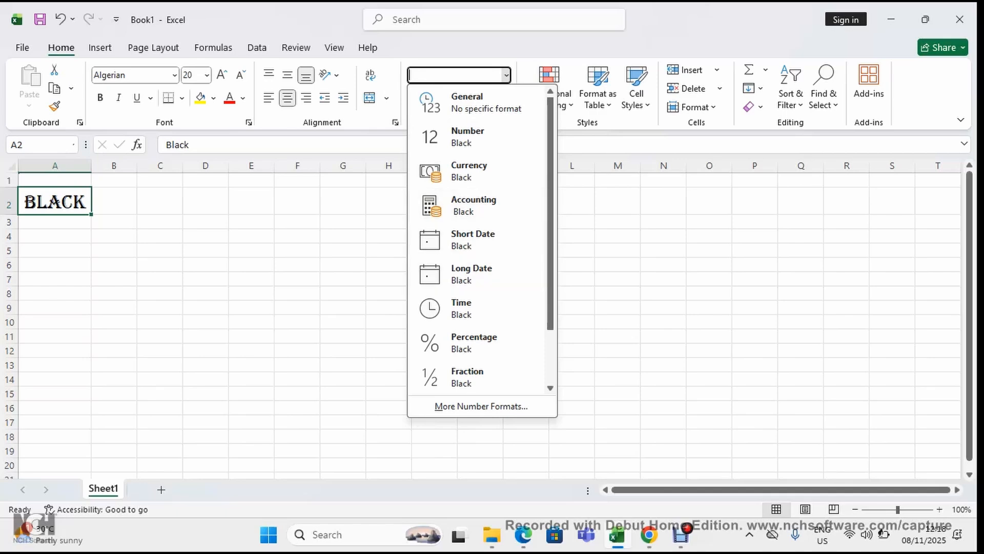
key("Escape")
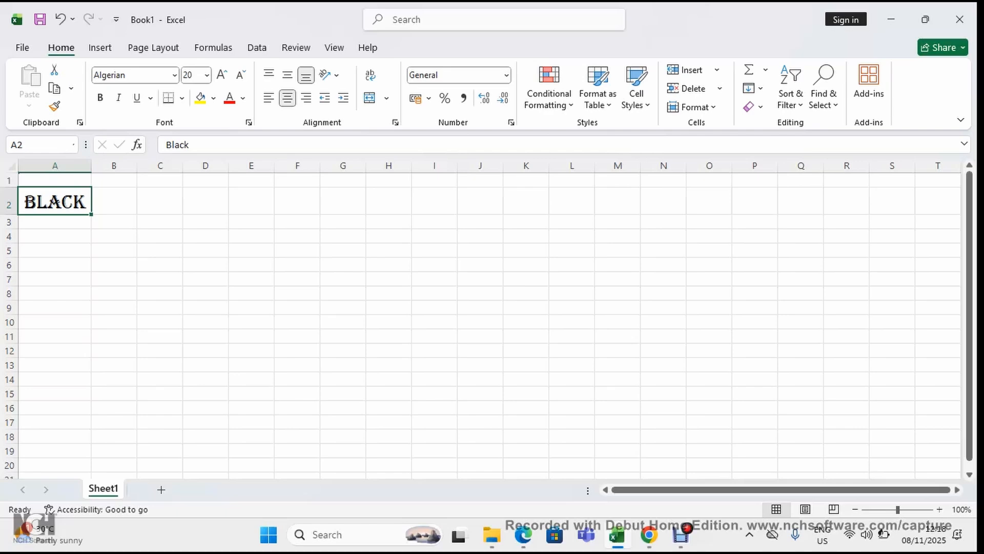
left_click(693, 107)
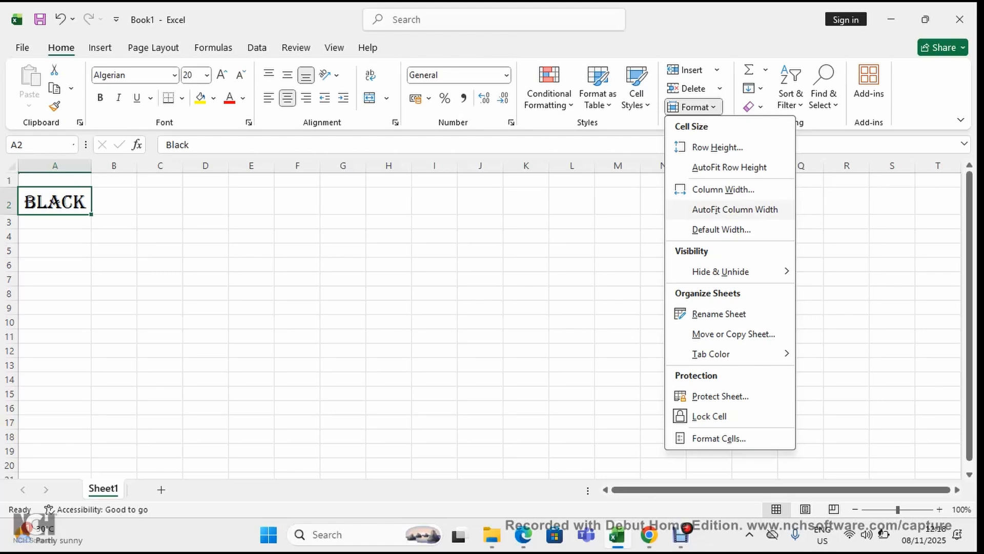
left_click(735, 209)
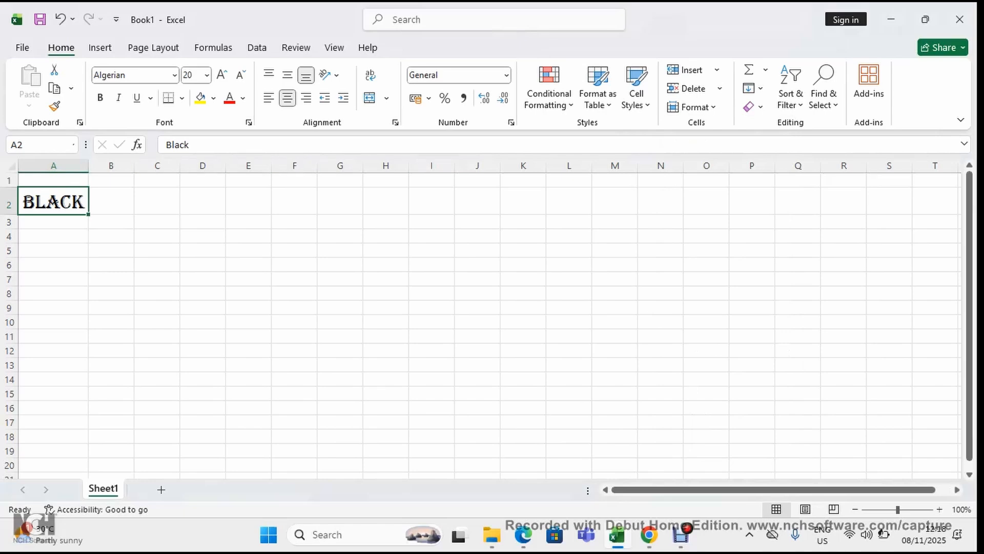
Narrow column A until the text in A2 no longer fits, and AutoFit the column's width again
left_click_drag(88, 165, 59, 165)
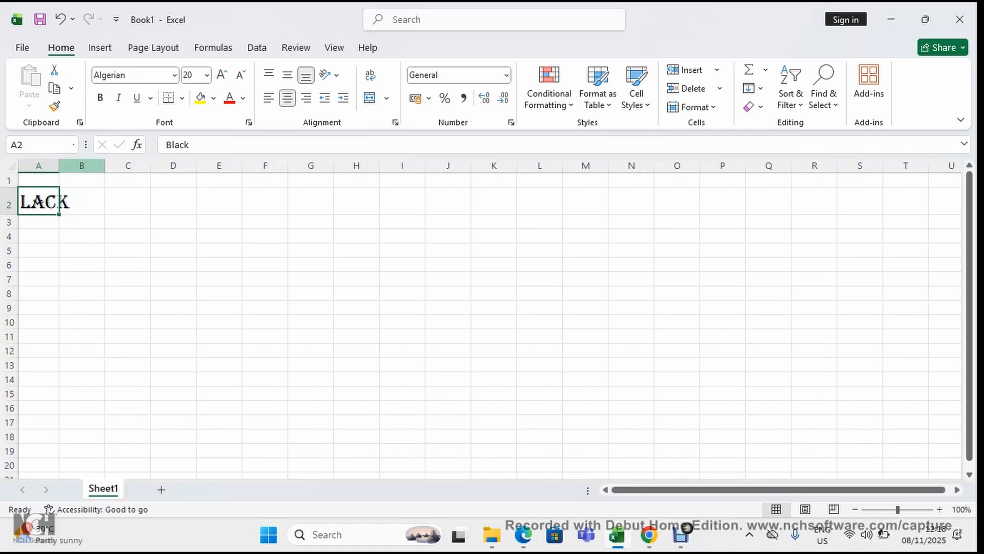
left_click(81, 236)
left_click(39, 200)
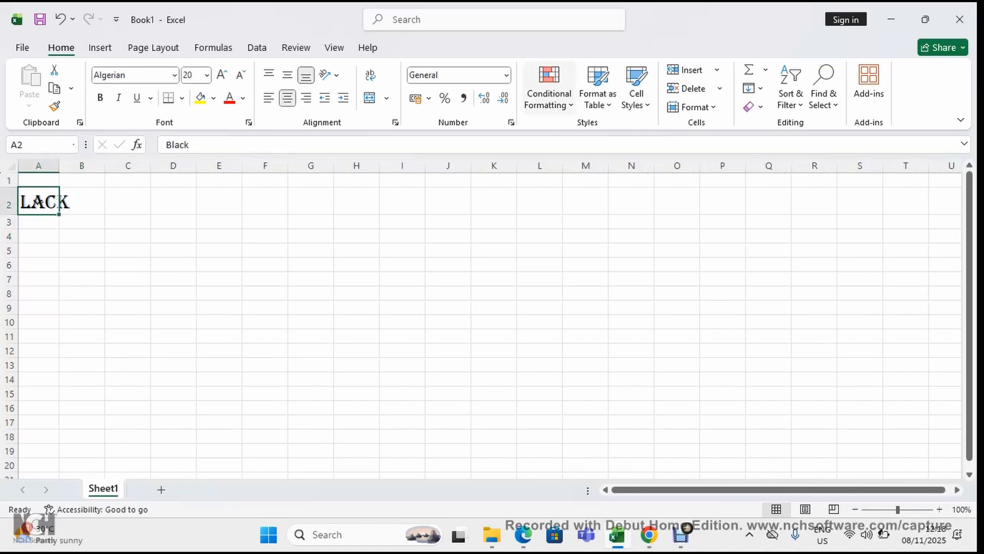
left_click(694, 106)
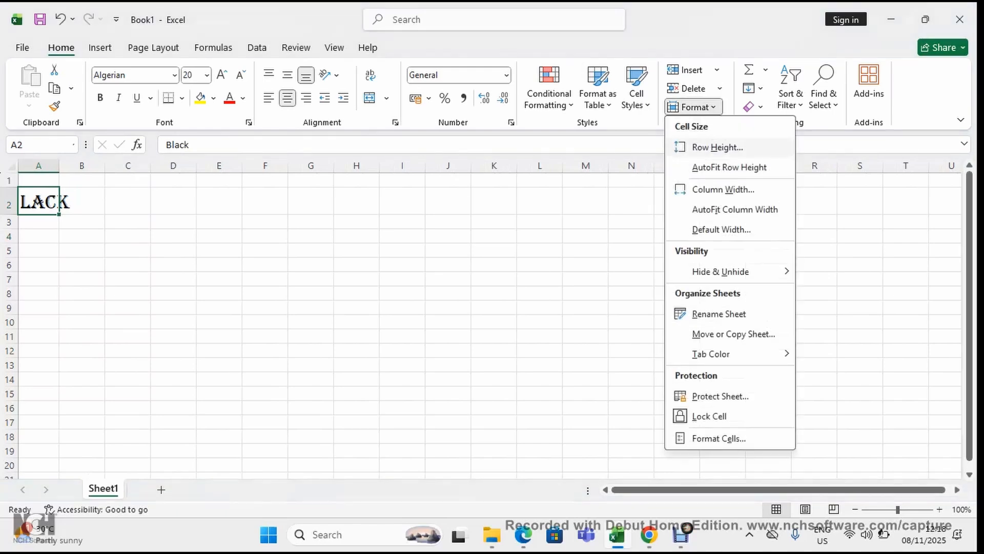
left_click(735, 210)
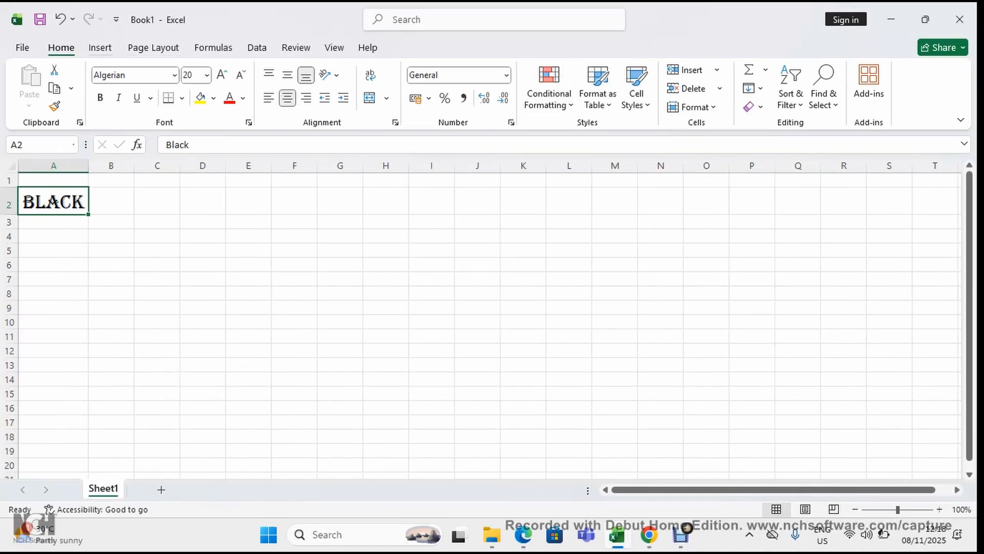
Create a table at cell C3 with the option that the table has headers
left_click(100, 47)
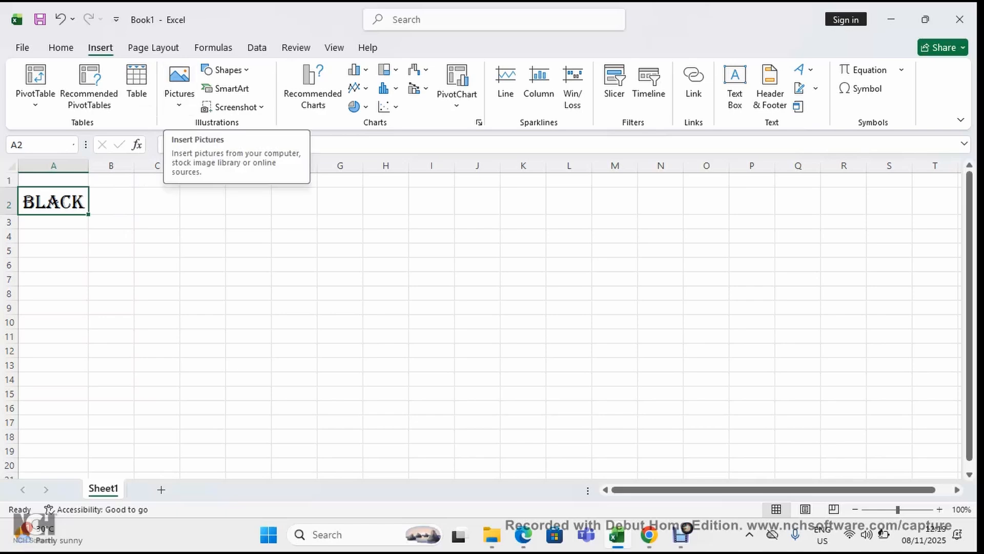
left_click(157, 222)
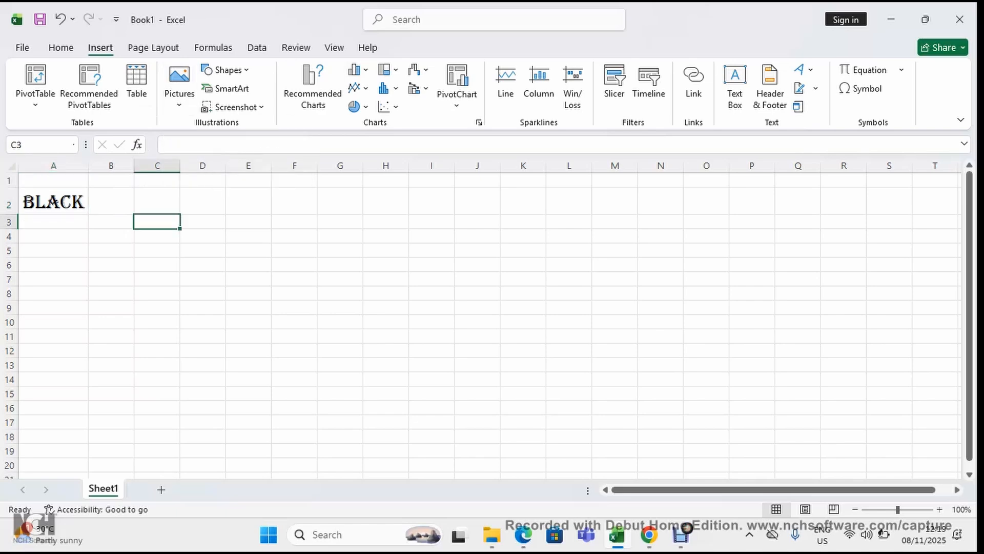
key("ctrl+t")
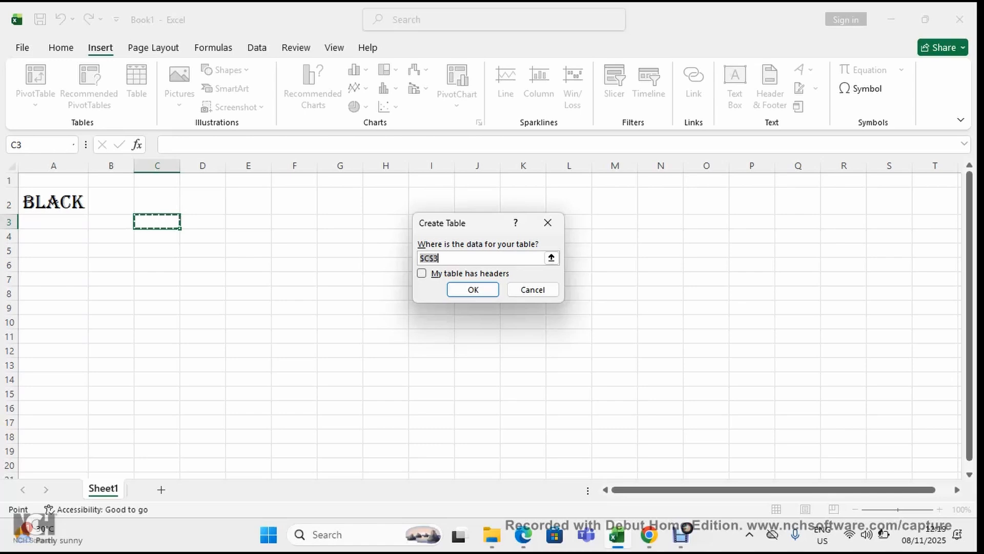
left_click(421, 273)
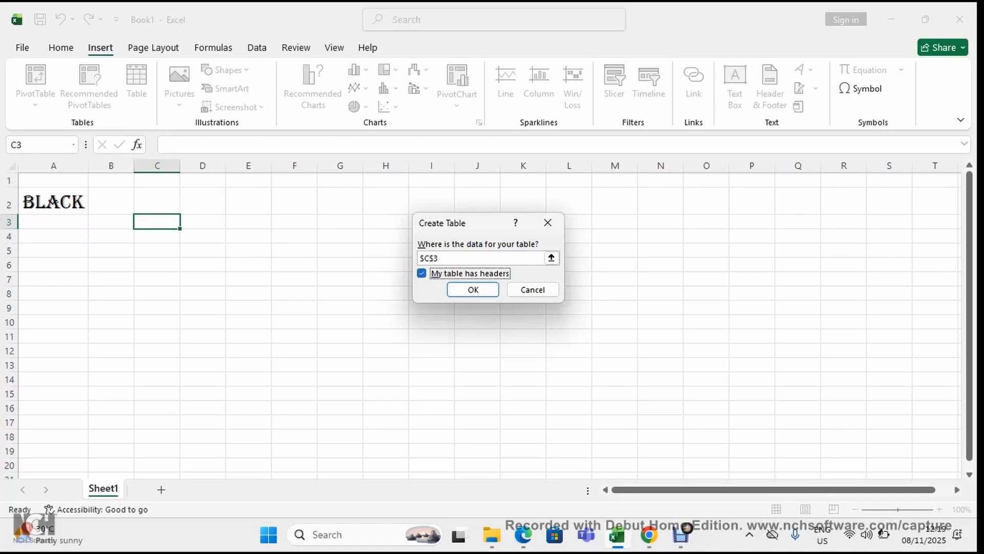
left_click(473, 290)
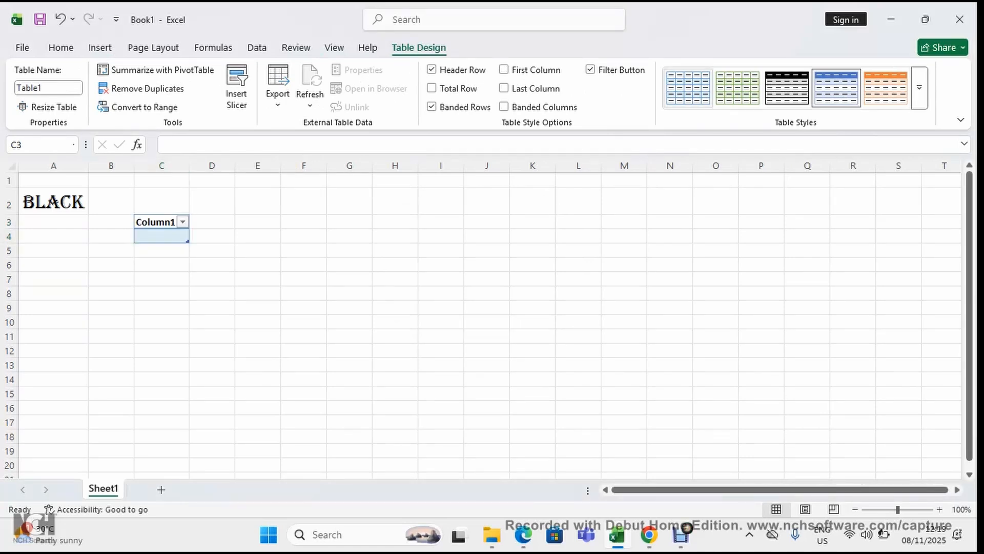
Try the light blue and black table styles on the new table and finish with the light green style
left_click(688, 88)
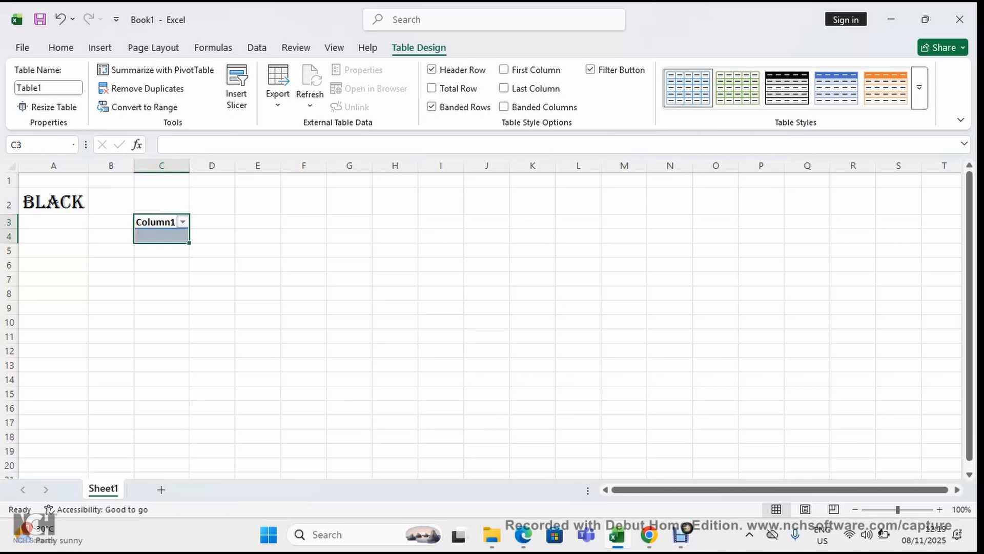
left_click(738, 88)
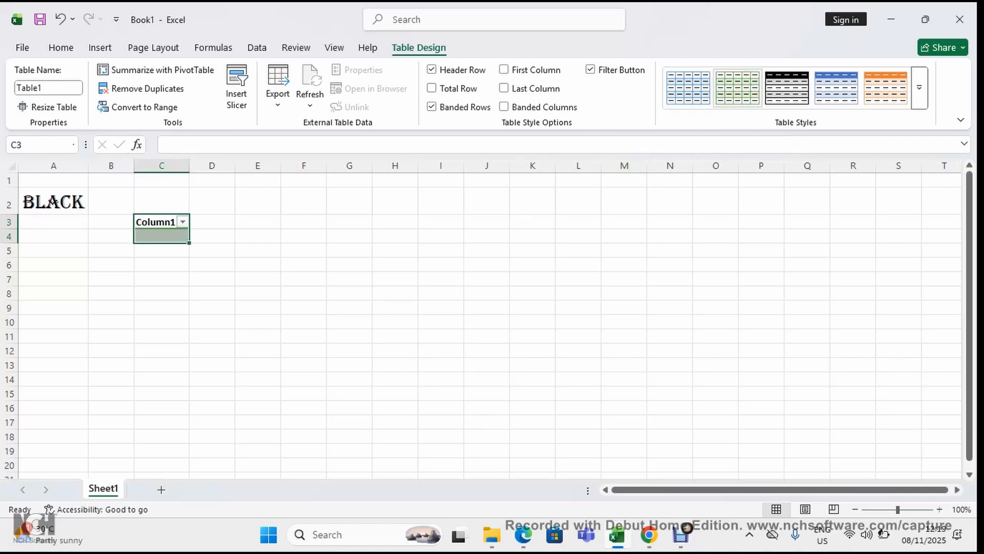
left_click(786, 88)
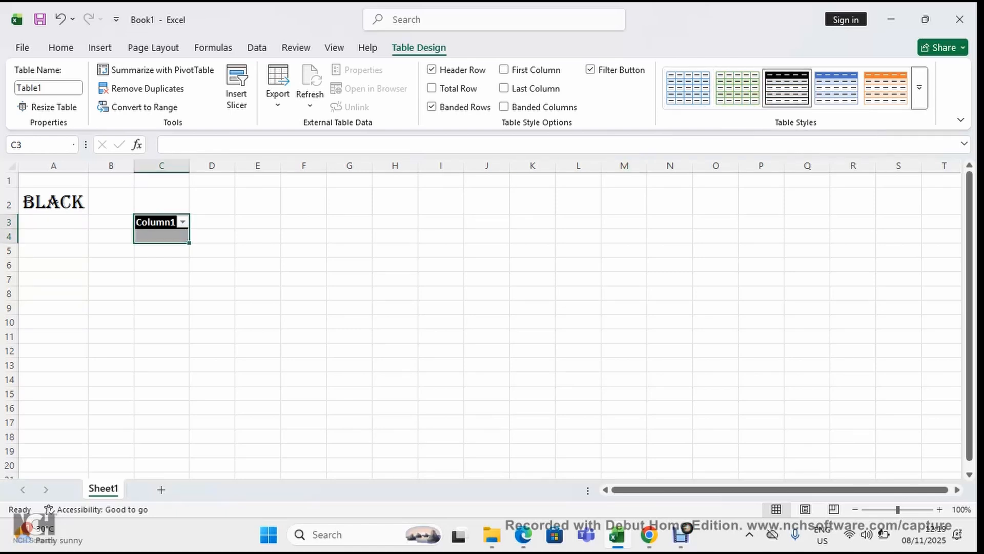
left_click(737, 88)
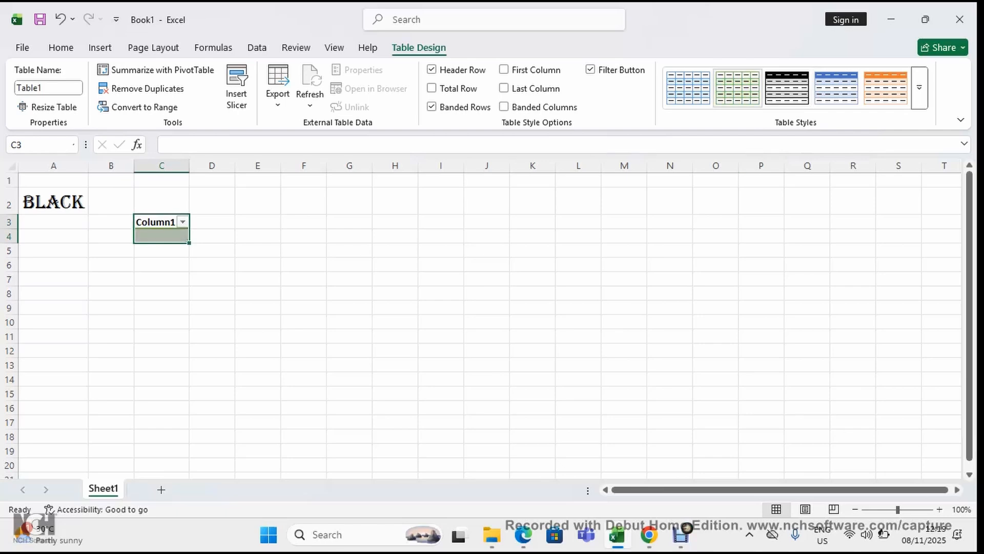
left_click(349, 265)
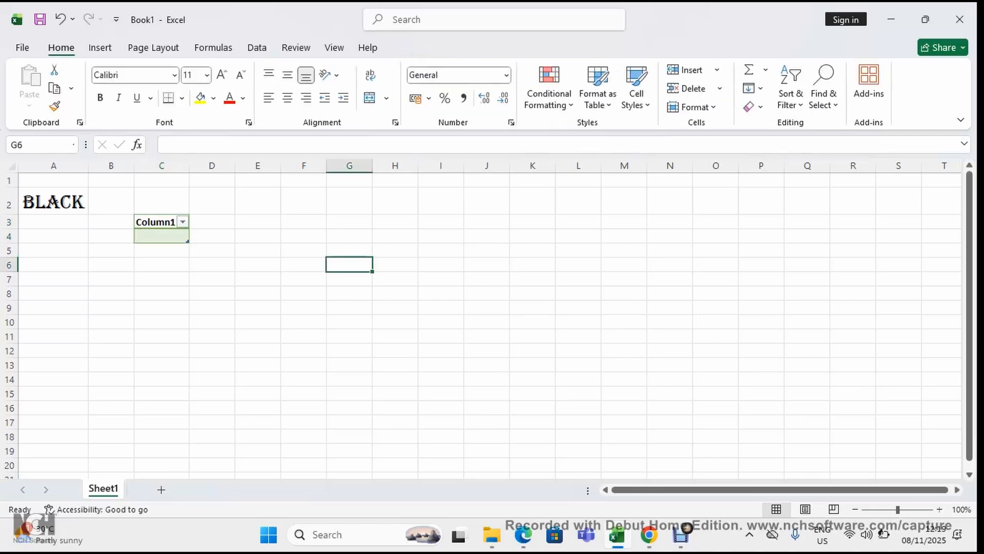
Rename the table header in cell C3 as "Country"
left_click(155, 221)
double_click(155, 222)
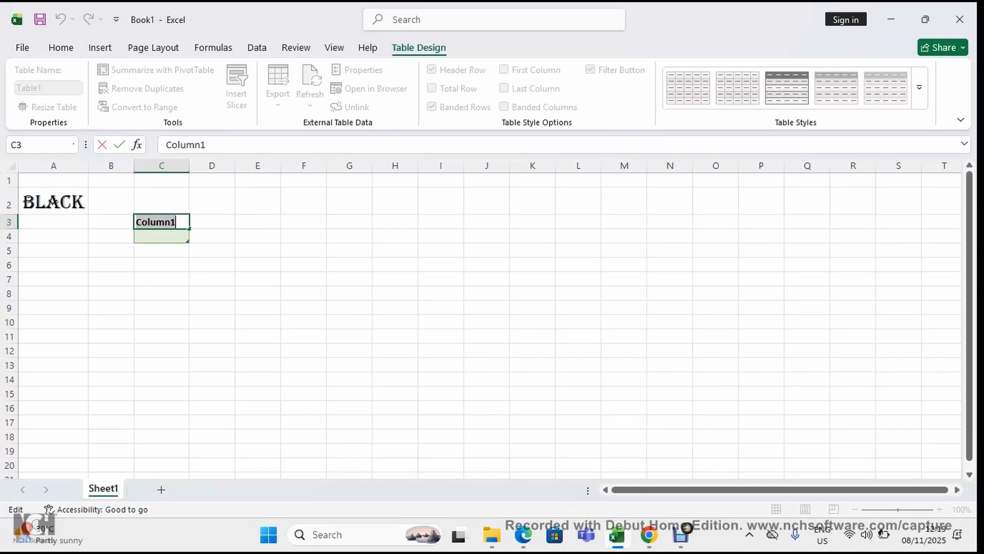
type("Coun")
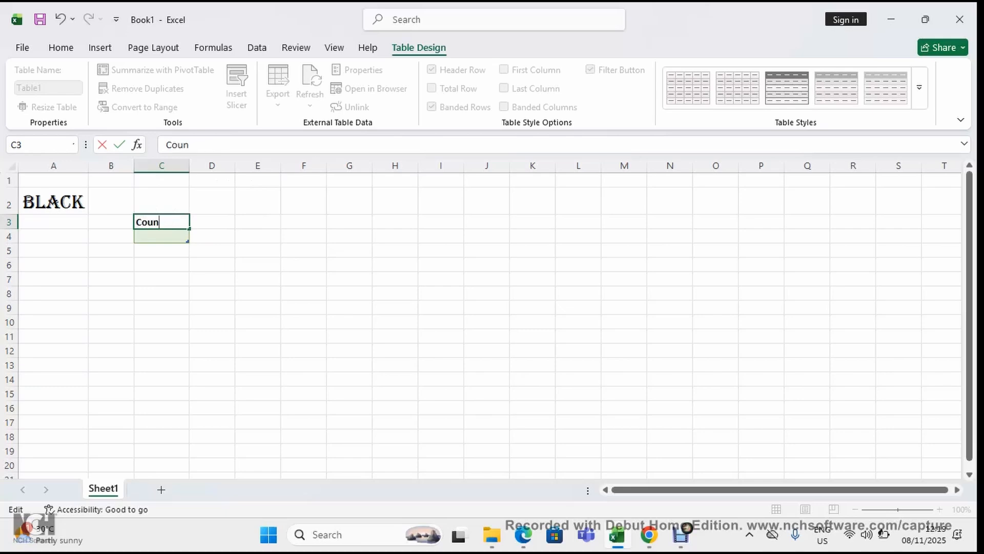
type("try")
key("Return")
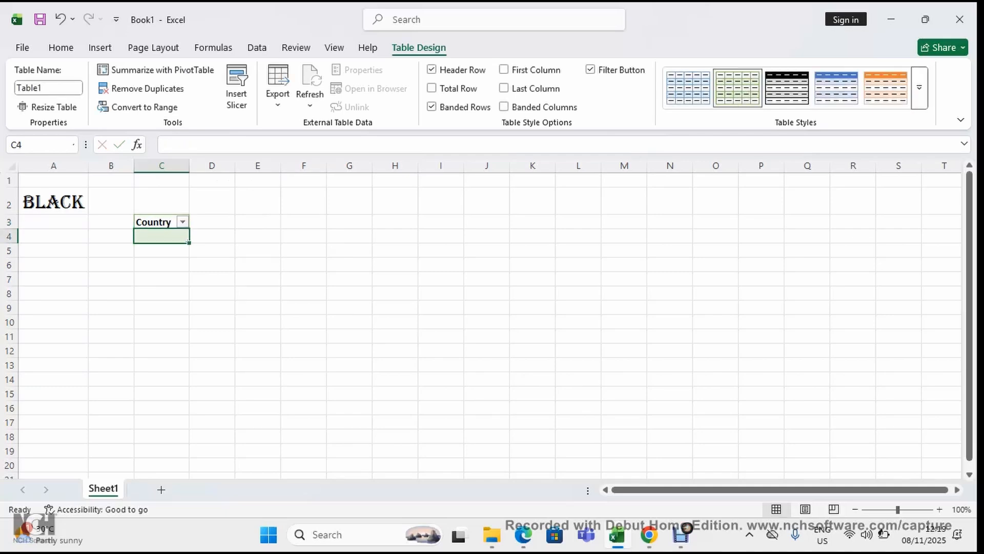
Enter "Nigeria" in cell C4 under the table header, and select cell D6
type("N")
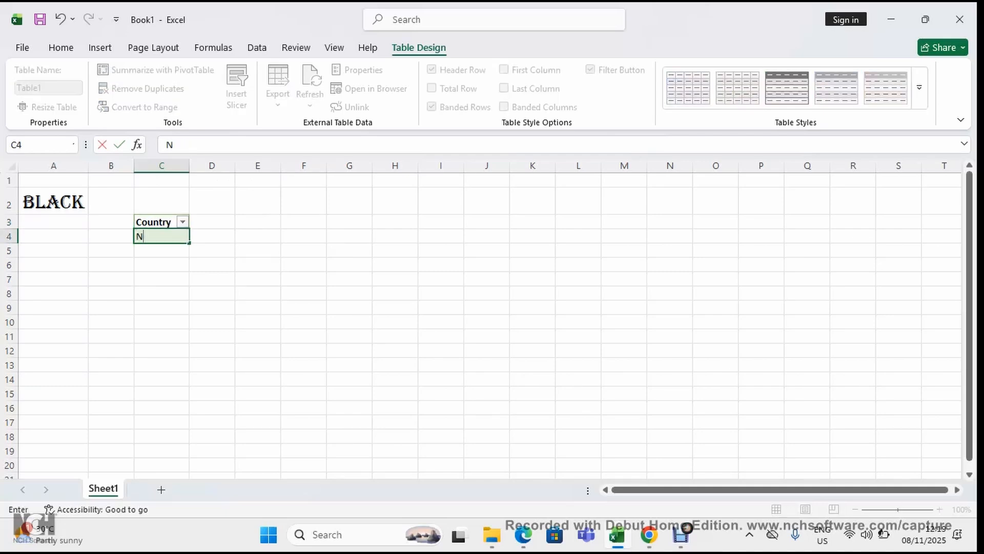
type("igeria")
key("Return")
left_click(211, 264)
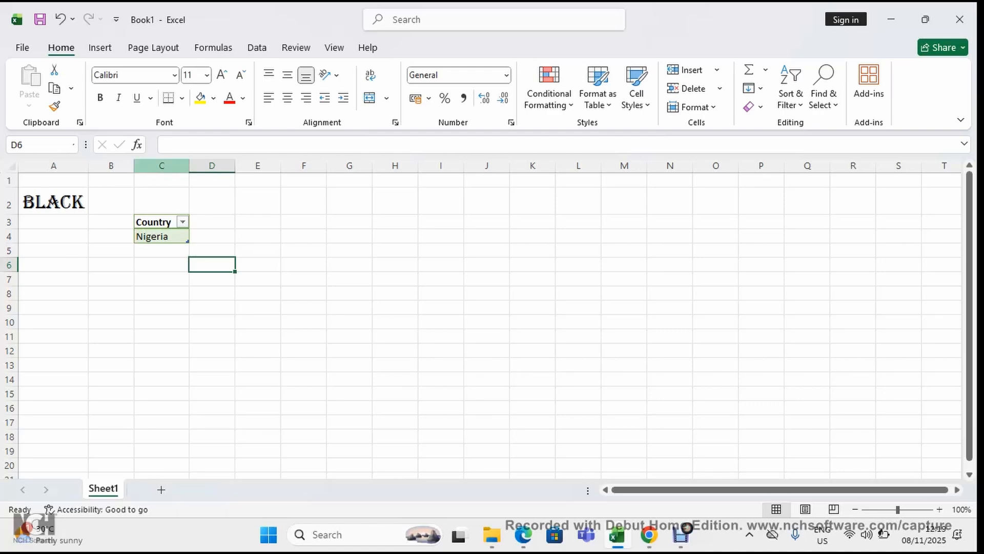
Examine the insert, page layout, formula, data and review commands, briefly toggling the gridlines without keeping any change
left_click(99, 47)
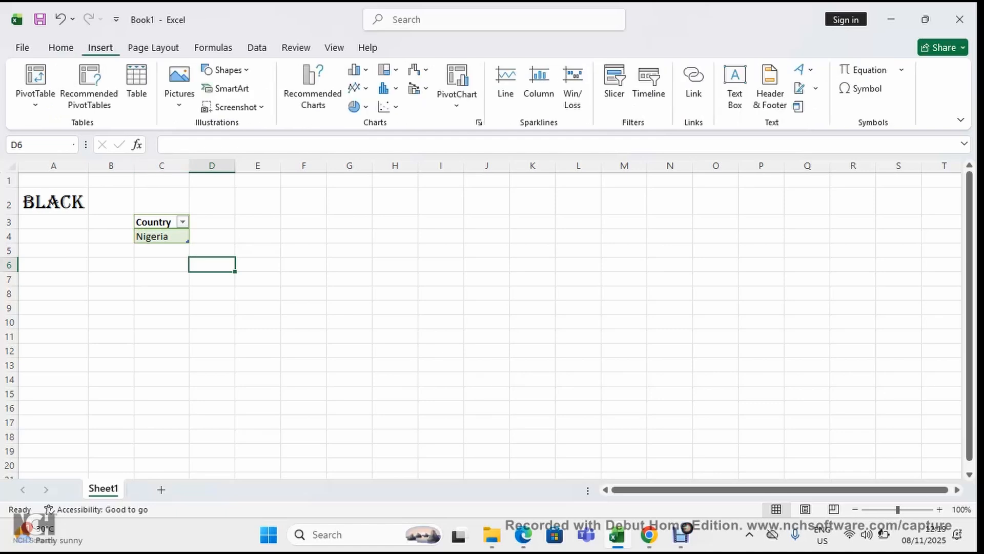
left_click(153, 47)
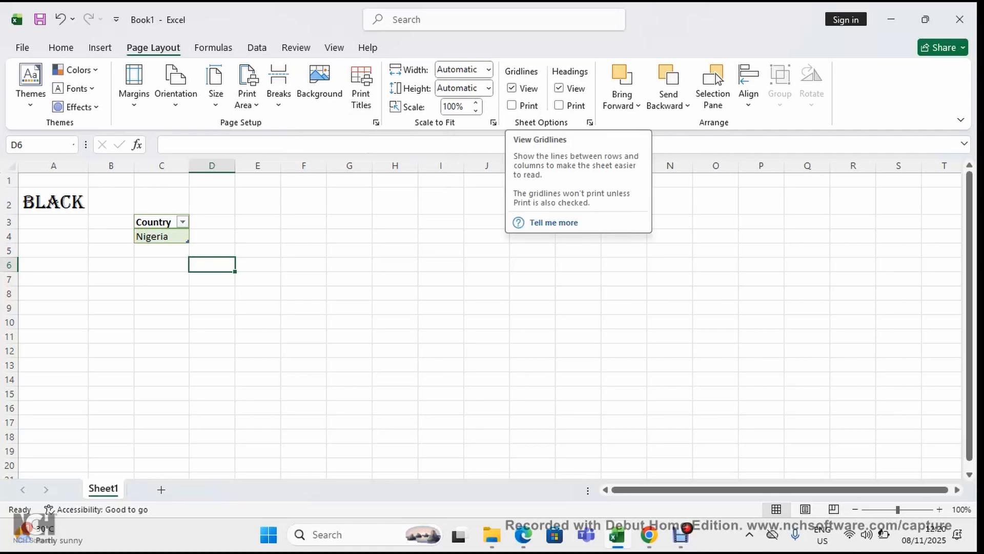
left_click(512, 88)
left_click(512, 88)
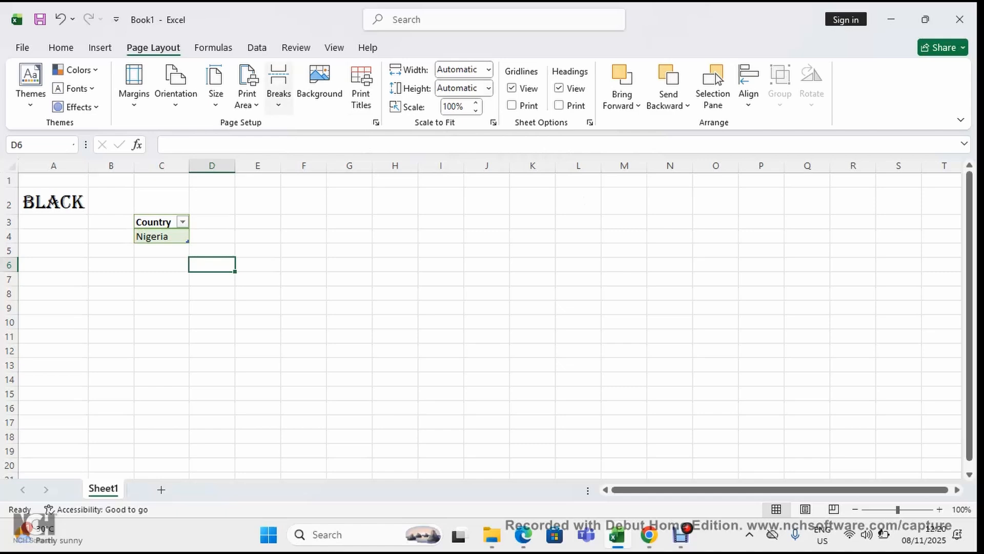
left_click(214, 47)
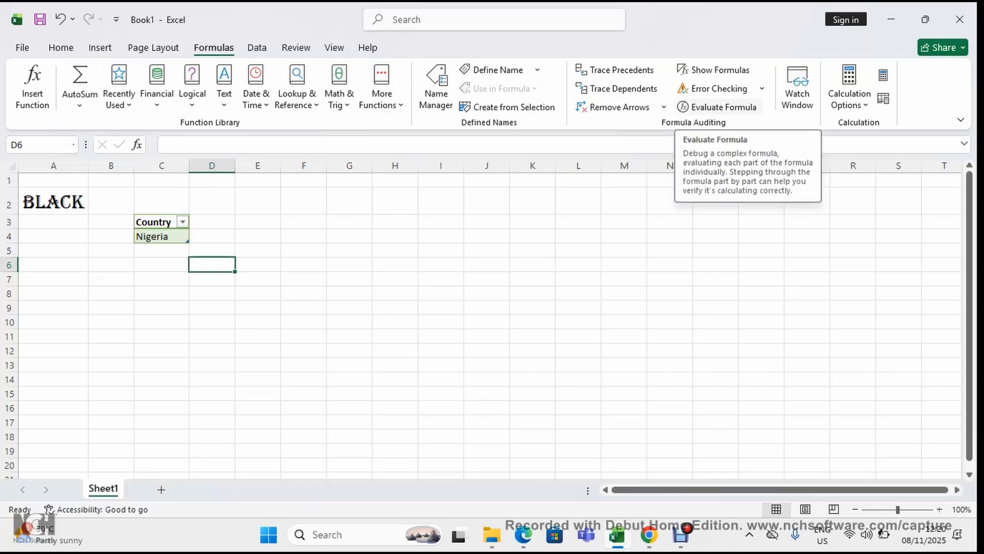
left_click(257, 48)
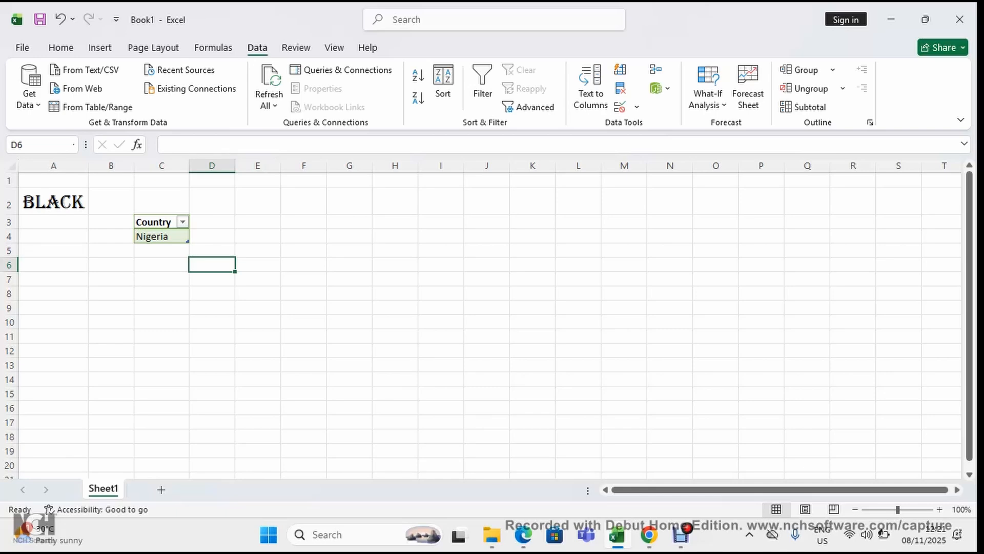
left_click(295, 47)
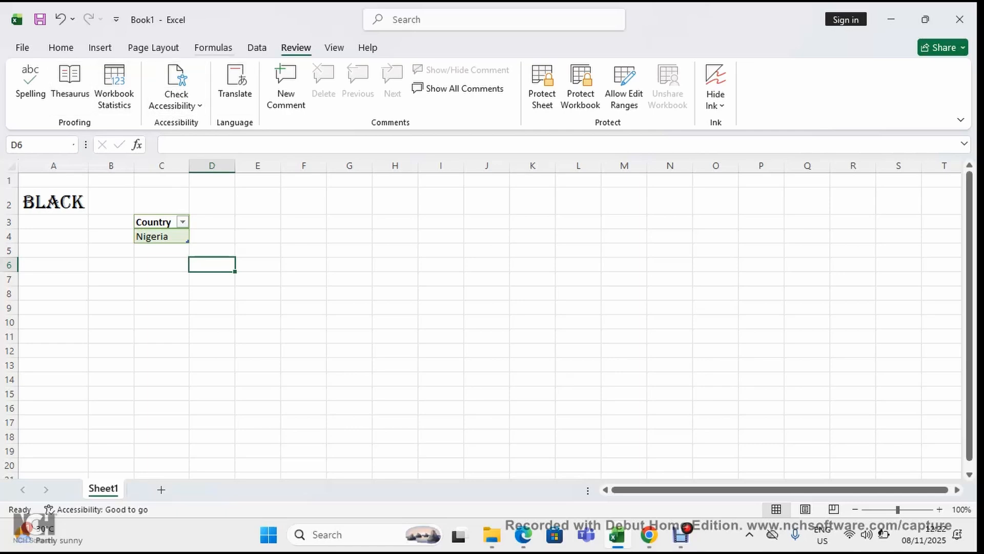
Turn the gridlines and the formula bar off and back on, and look over the help commands
left_click(334, 48)
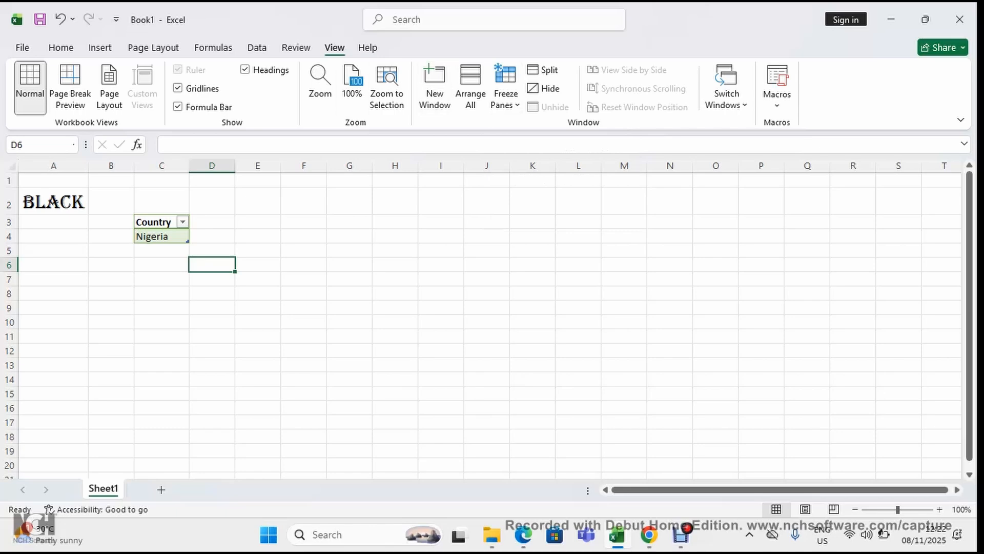
left_click(177, 88)
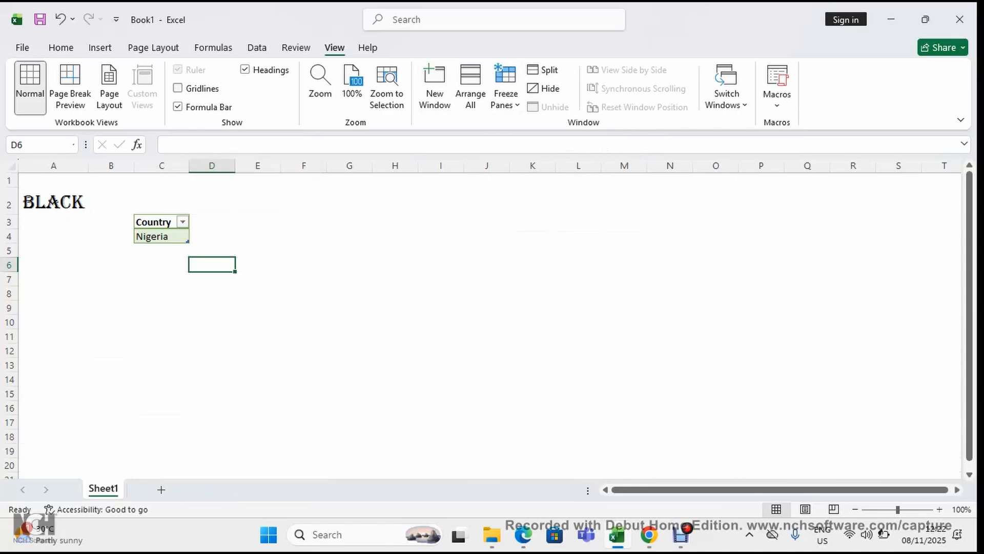
left_click(178, 88)
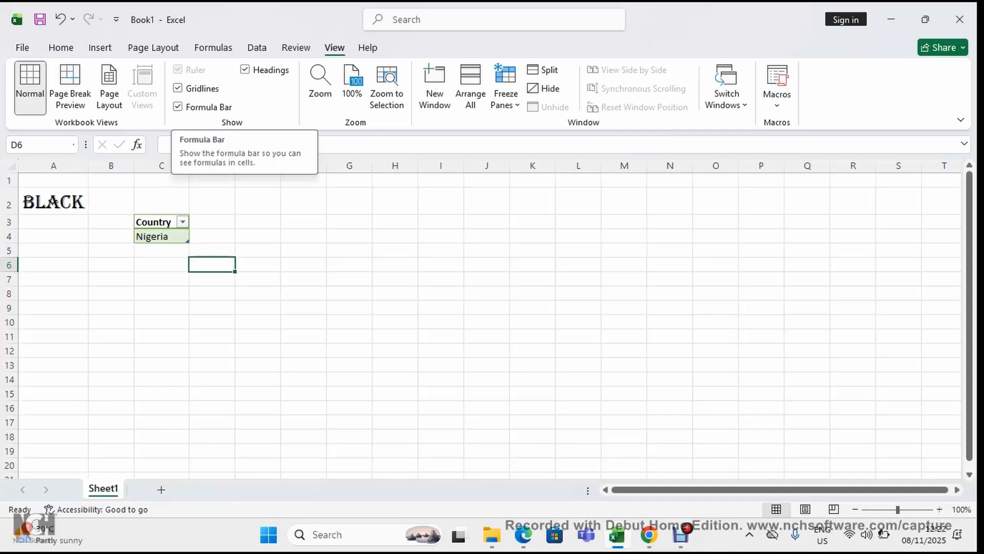
left_click(177, 106)
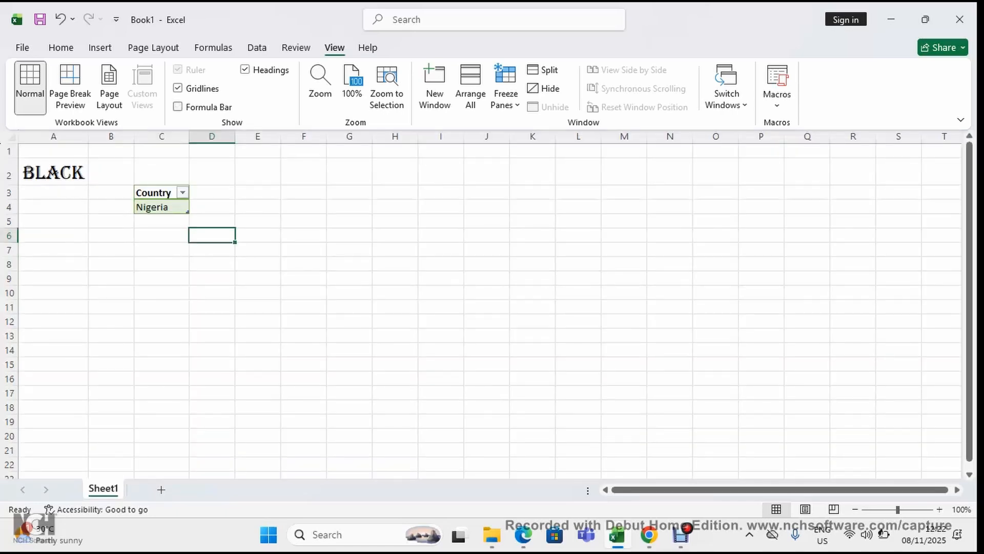
left_click(178, 107)
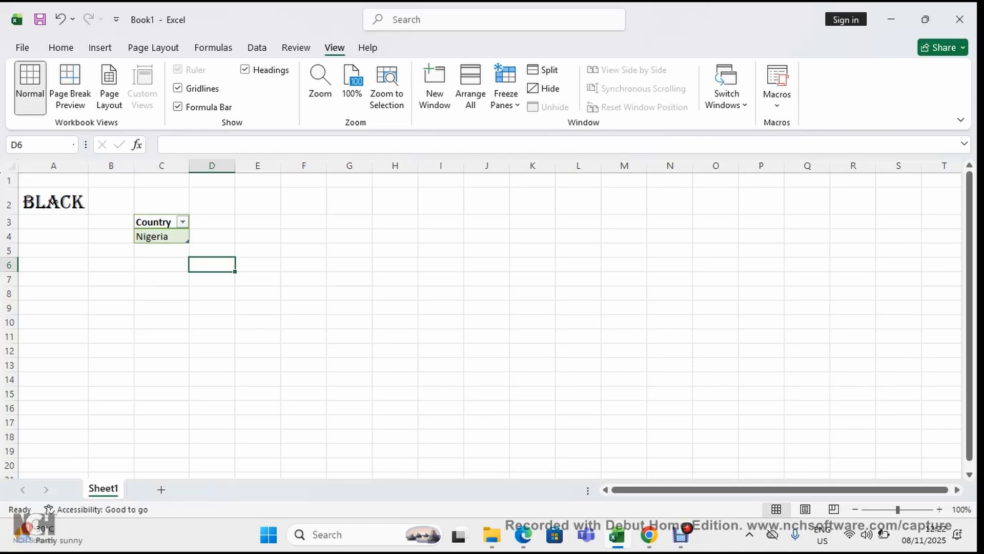
left_click(368, 48)
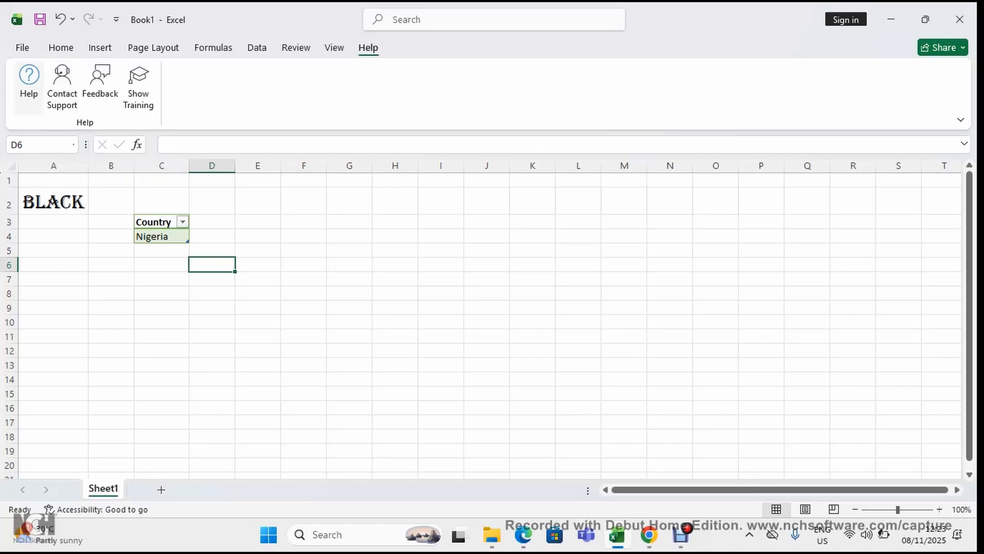
left_click(61, 48)
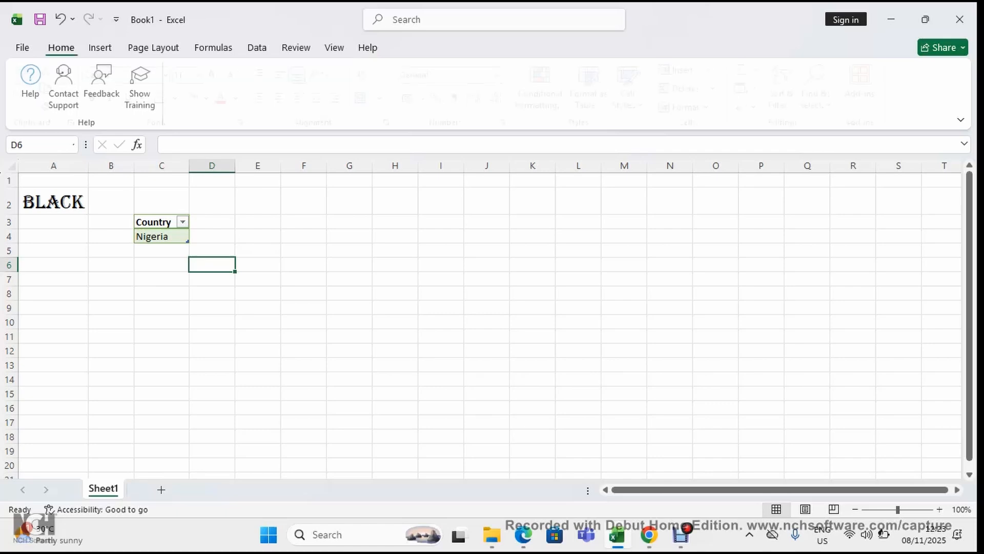